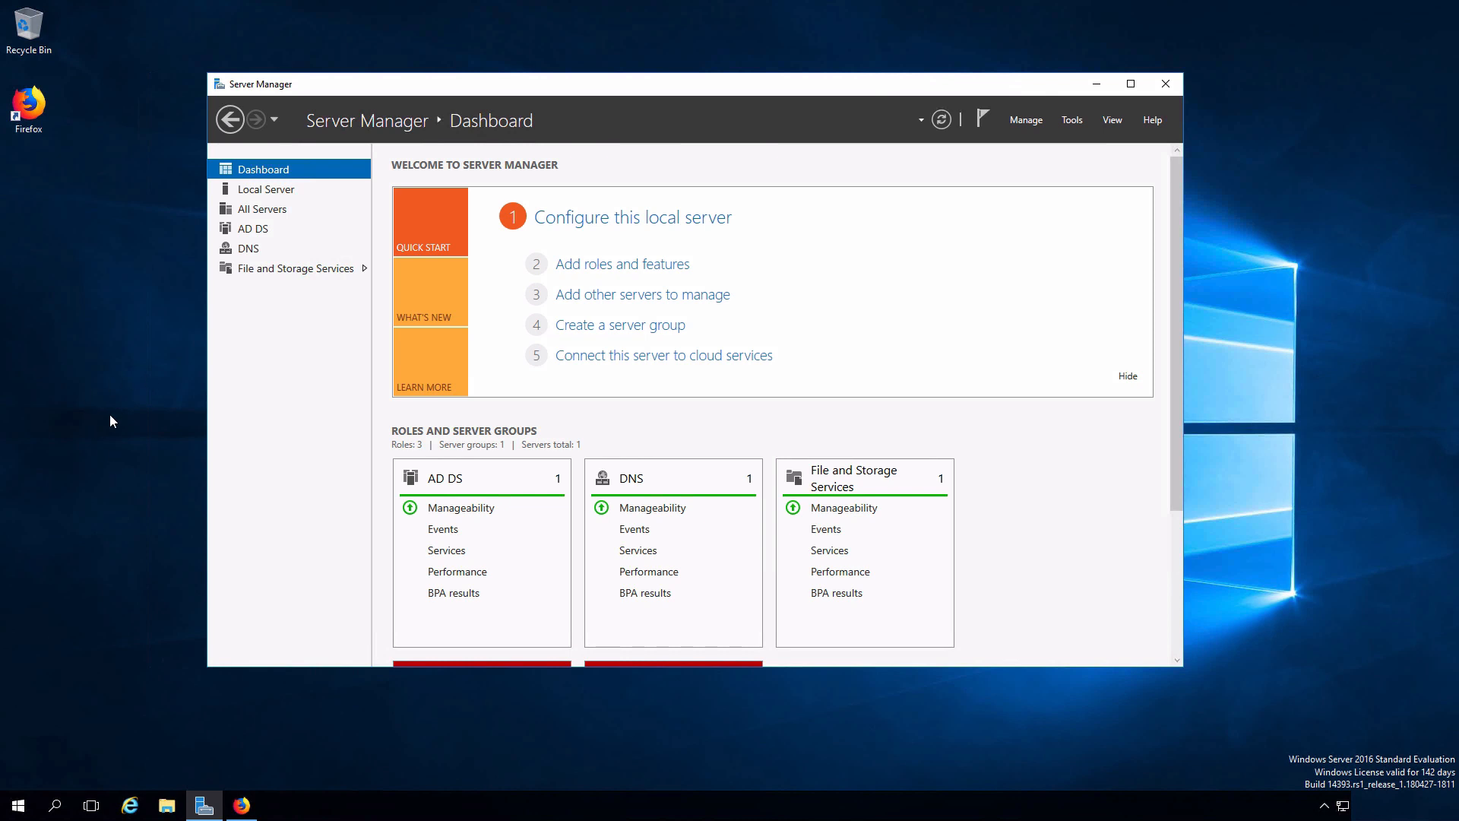
# Step: Start adding roles and features with a role-based installation on the JD-DEMO8530-Win server from the server pool
pyautogui.click(641, 272)
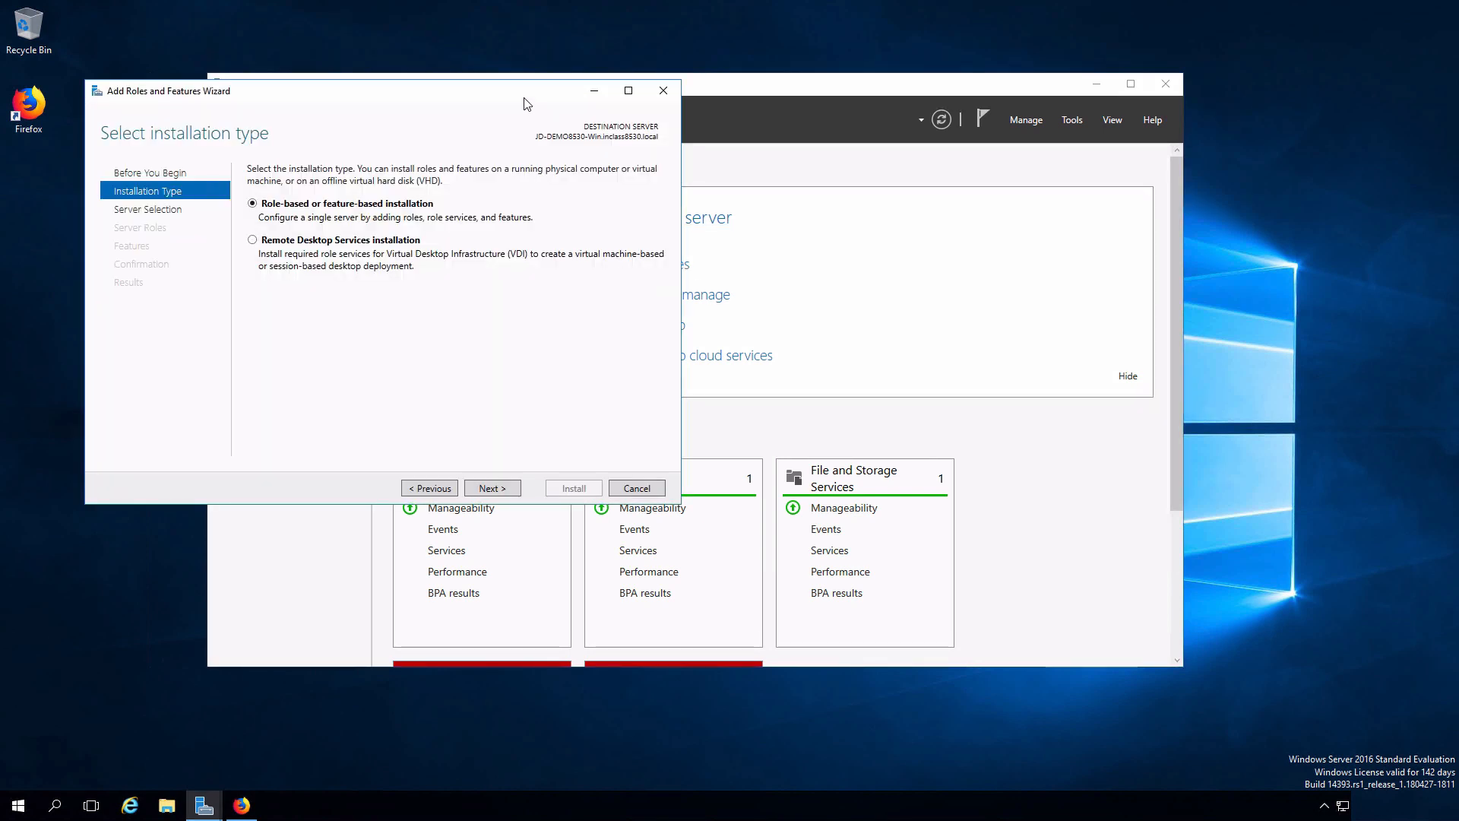
pyautogui.moveTo(523, 97); pyautogui.dragTo(749, 147)
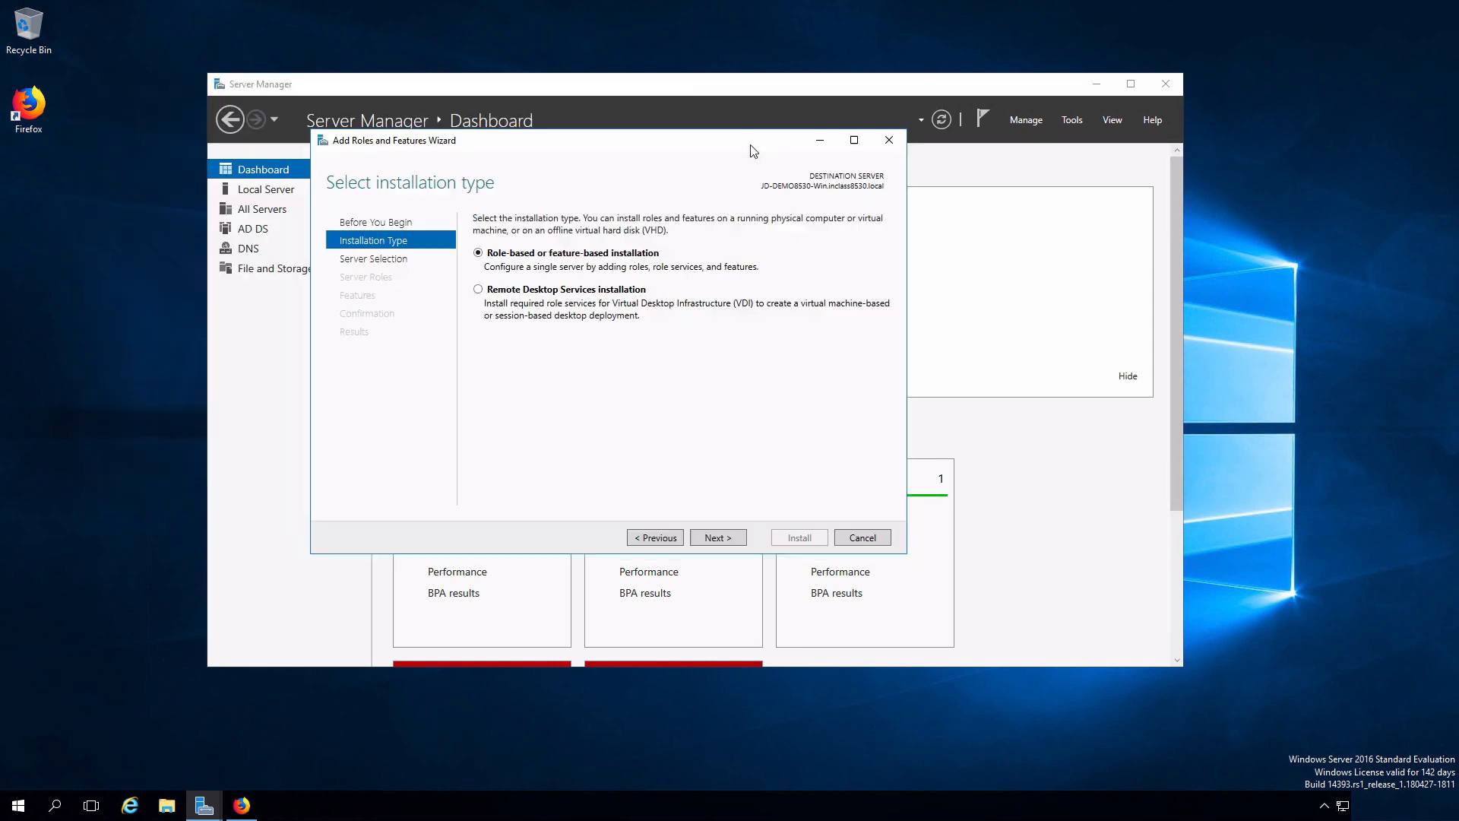
pyautogui.click(711, 537)
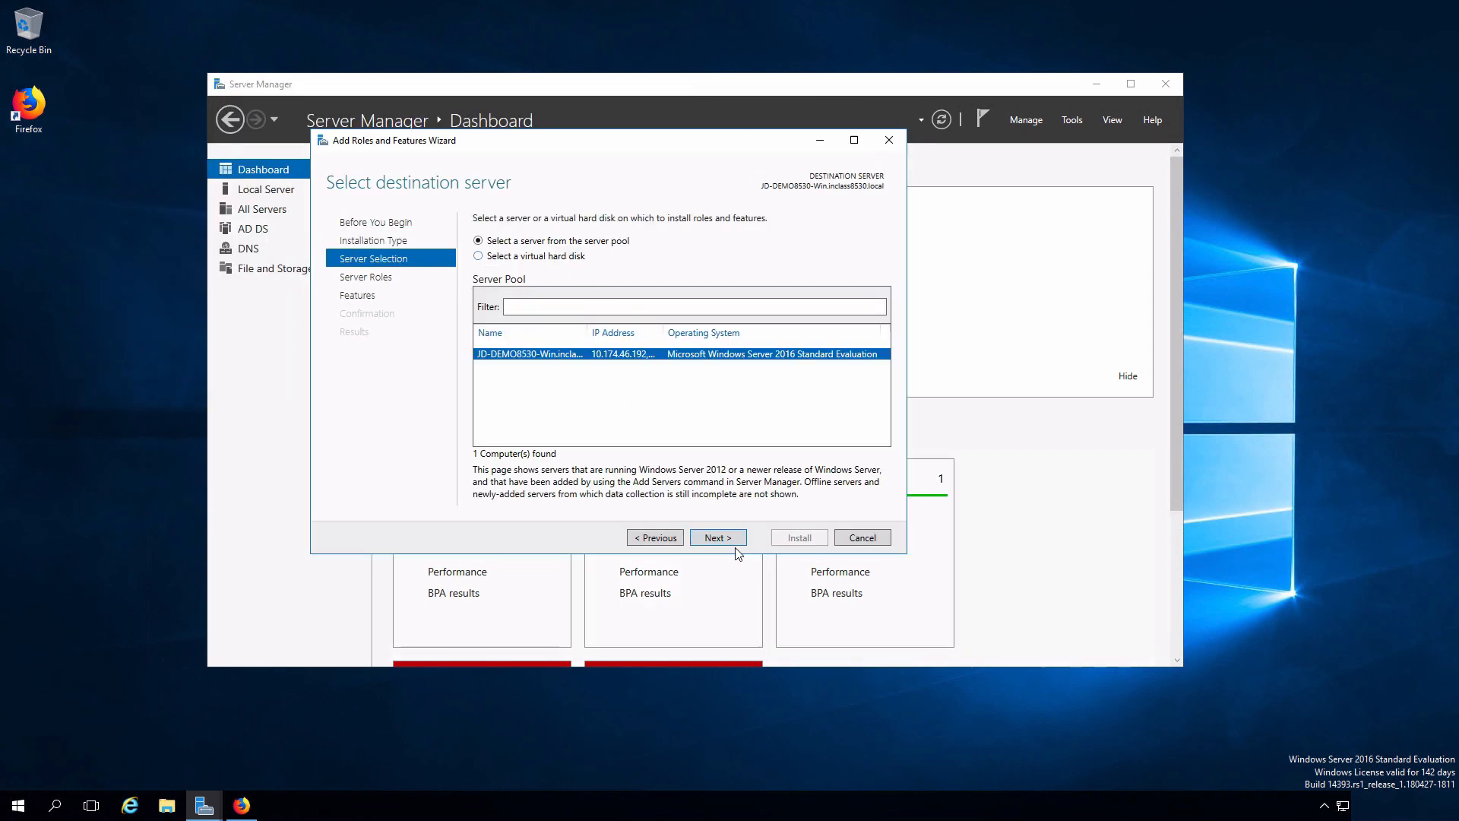
pyautogui.click(723, 534)
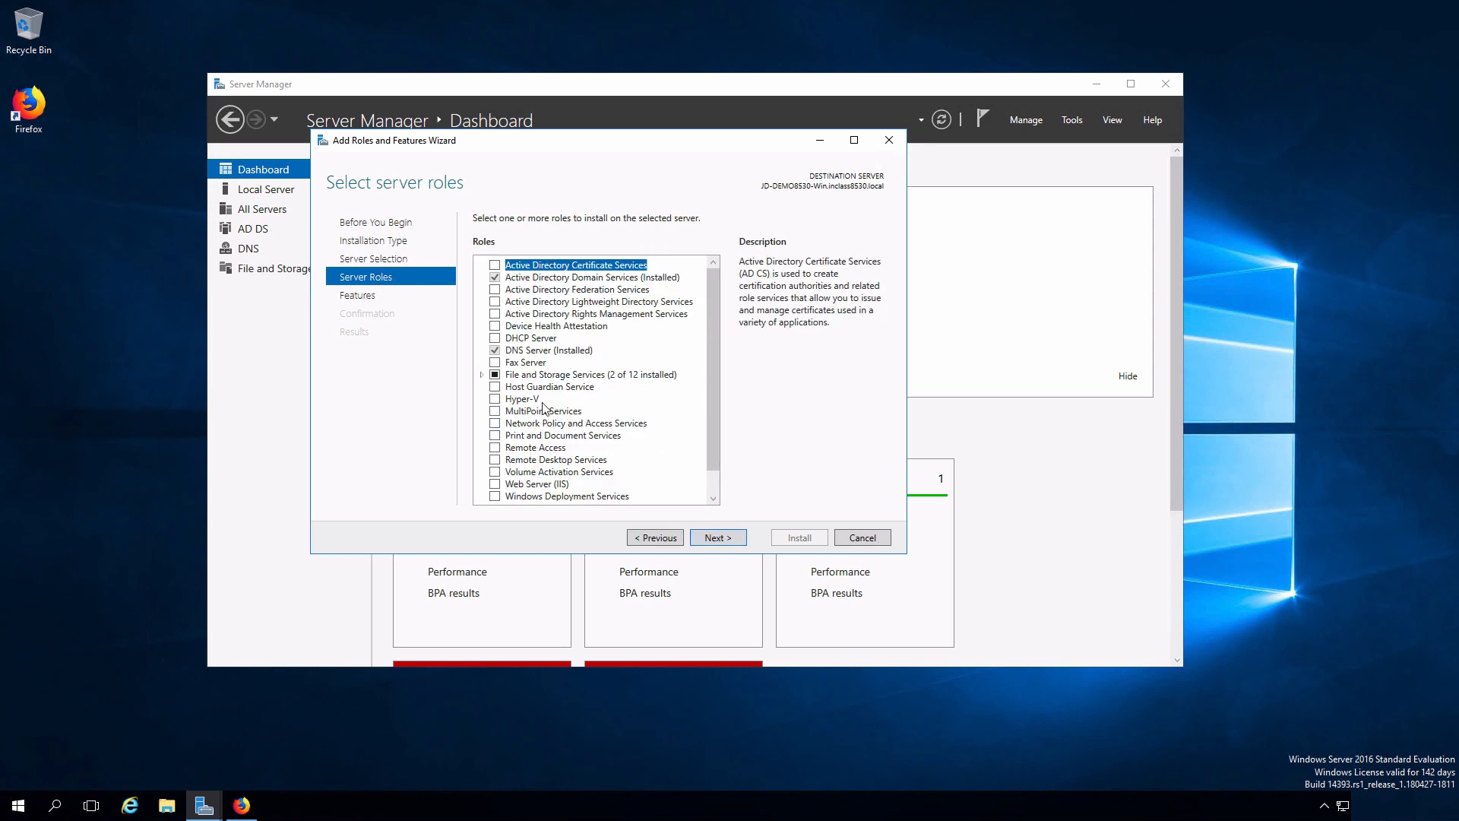
# Step: Install the iSCSI Target Server role from File and iSCSI Services without extra features, and close the wizard
pyautogui.click(481, 375)
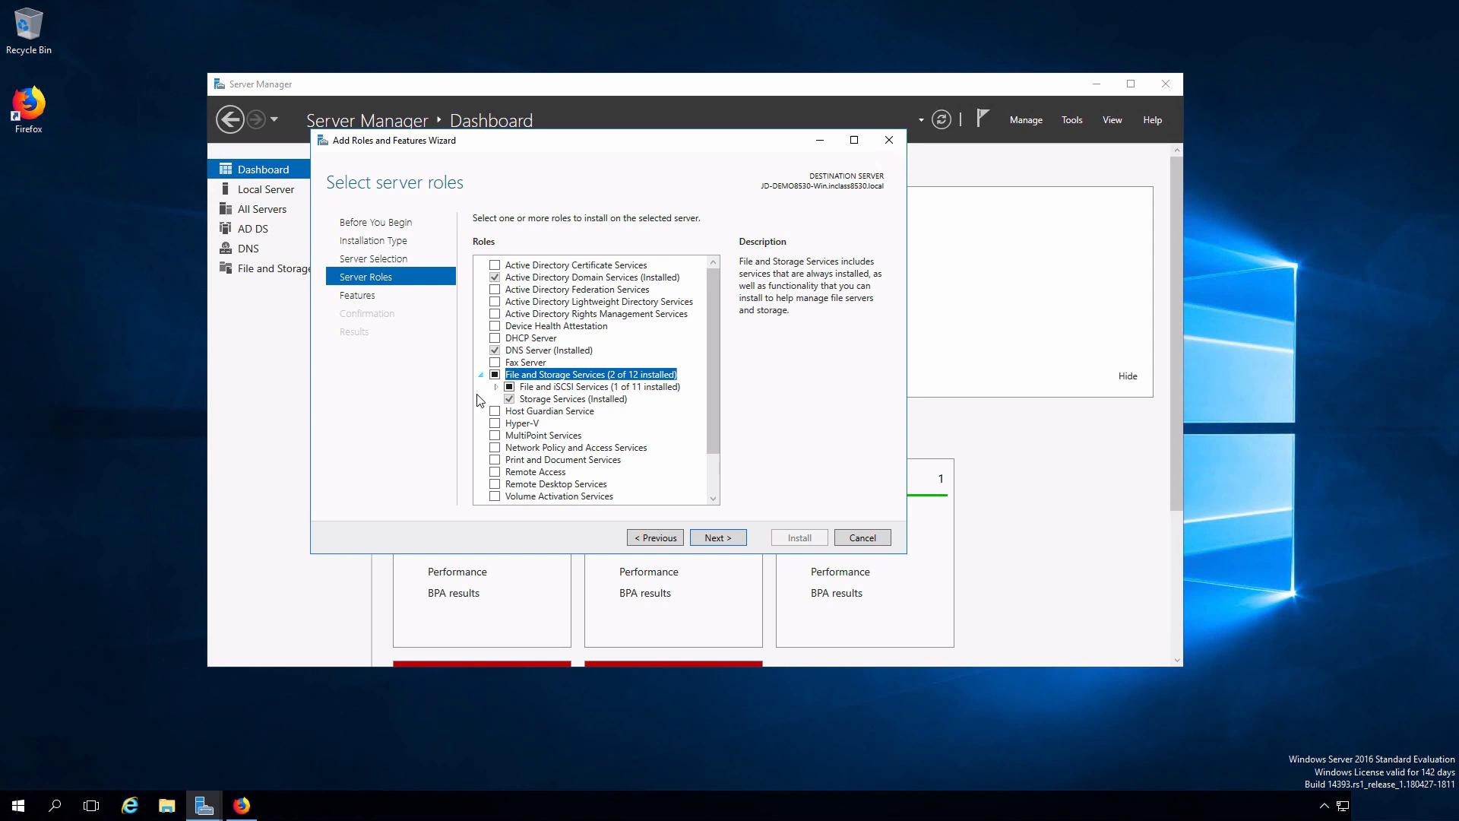
pyautogui.click(496, 387)
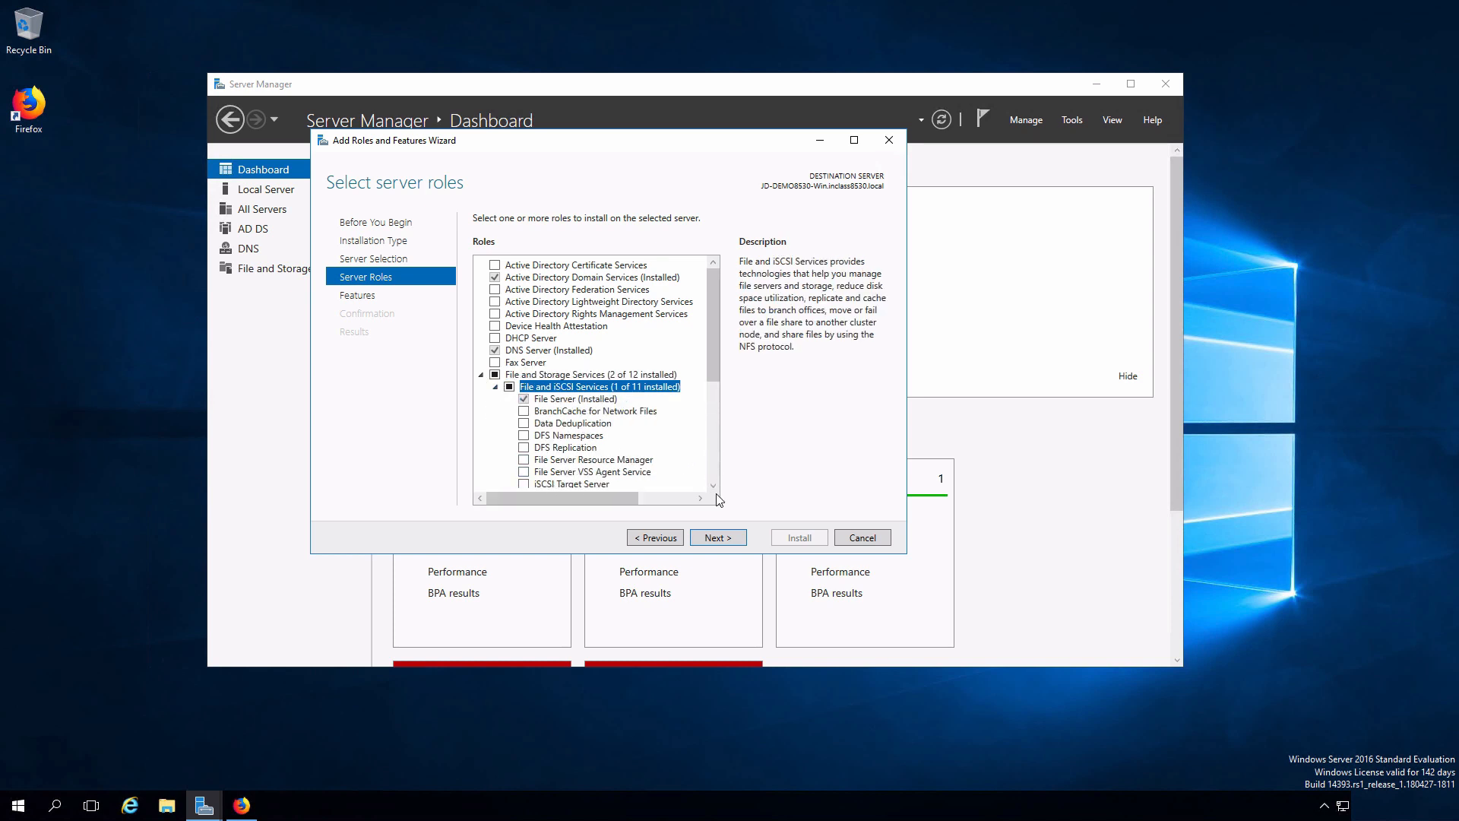
pyautogui.scroll(-1, 714, 487)
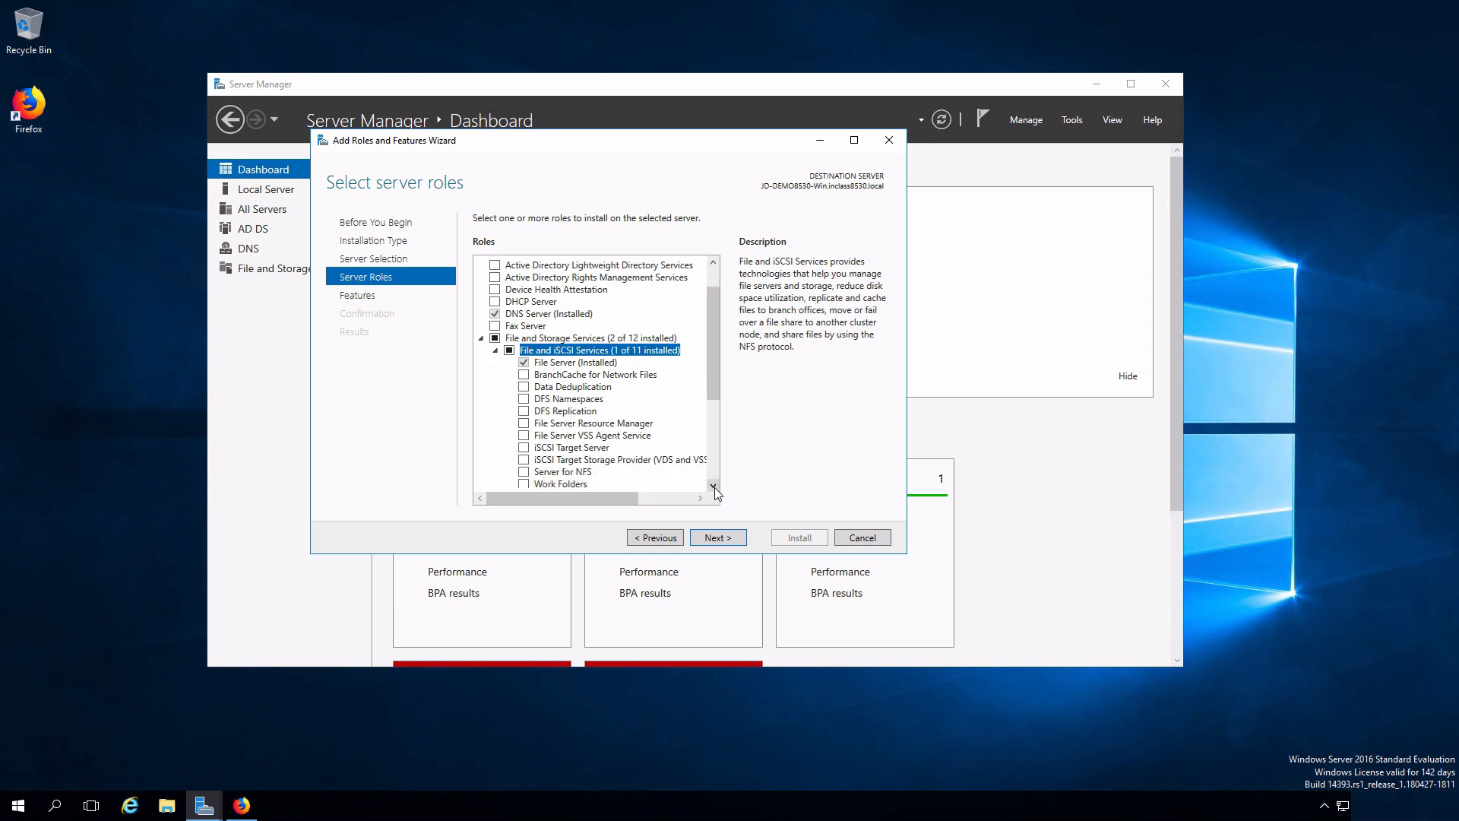
pyautogui.click(523, 448)
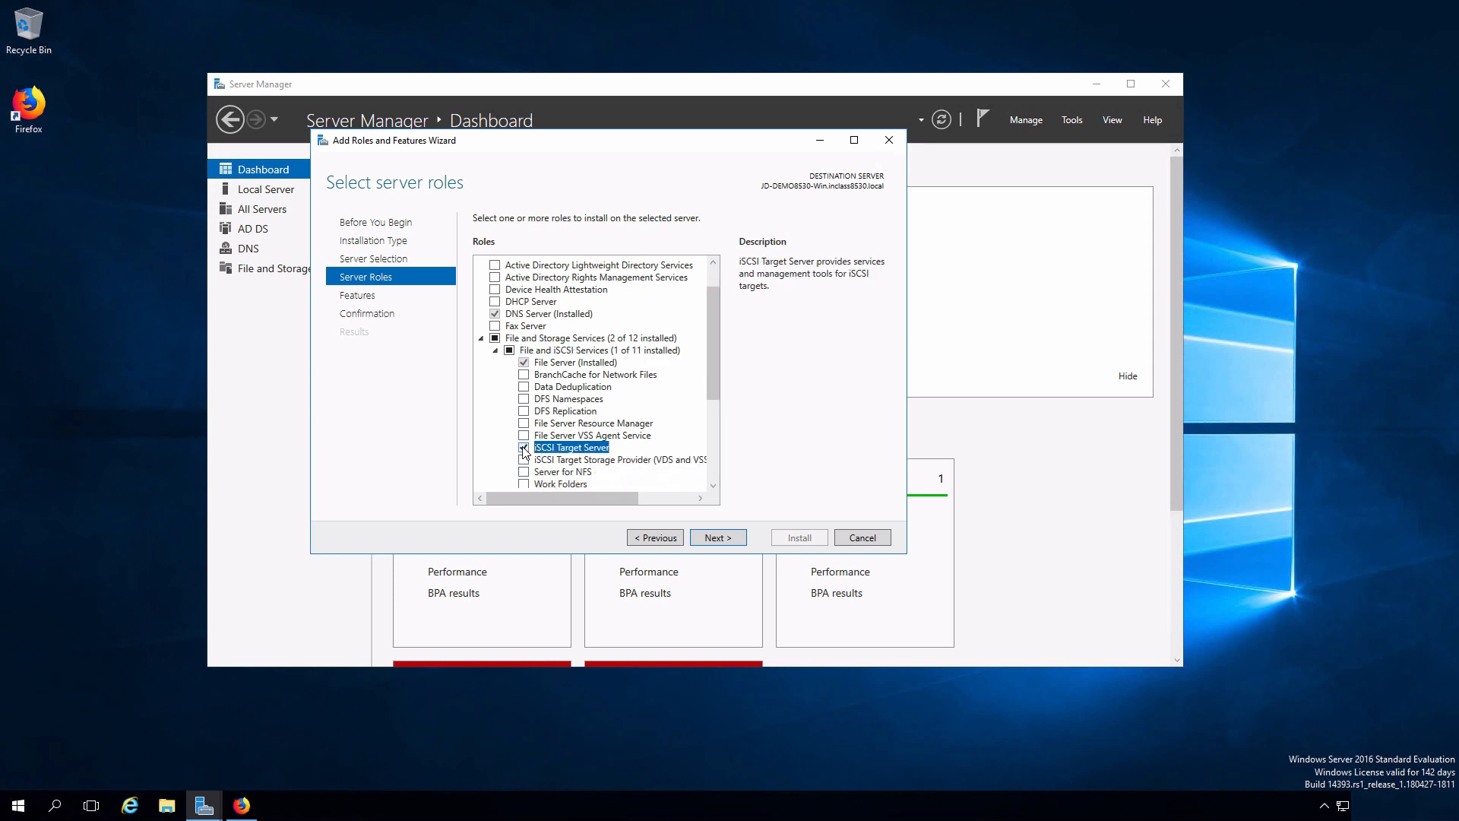
pyautogui.click(722, 539)
pyautogui.click(724, 539)
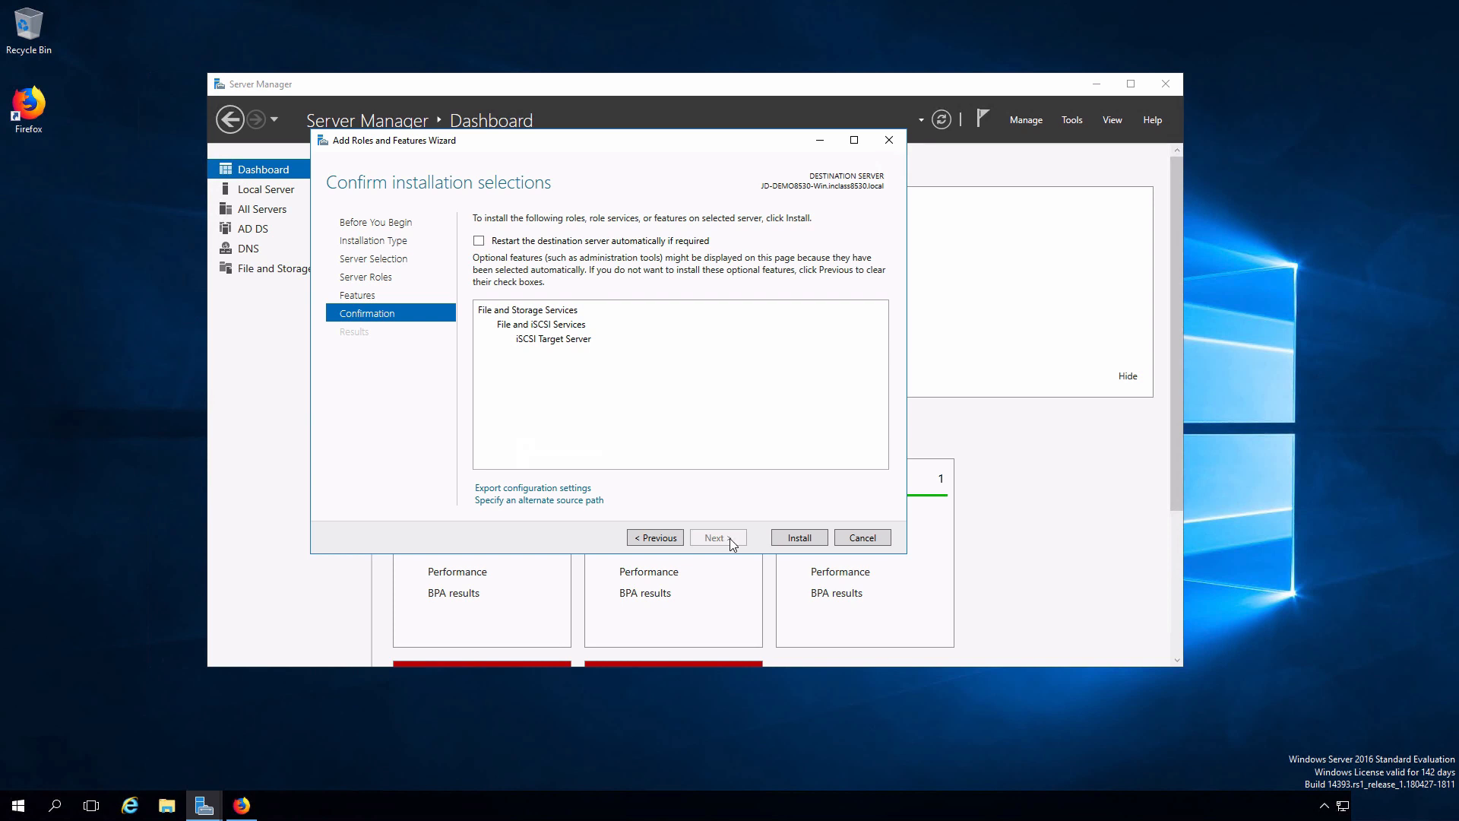
pyautogui.click(812, 539)
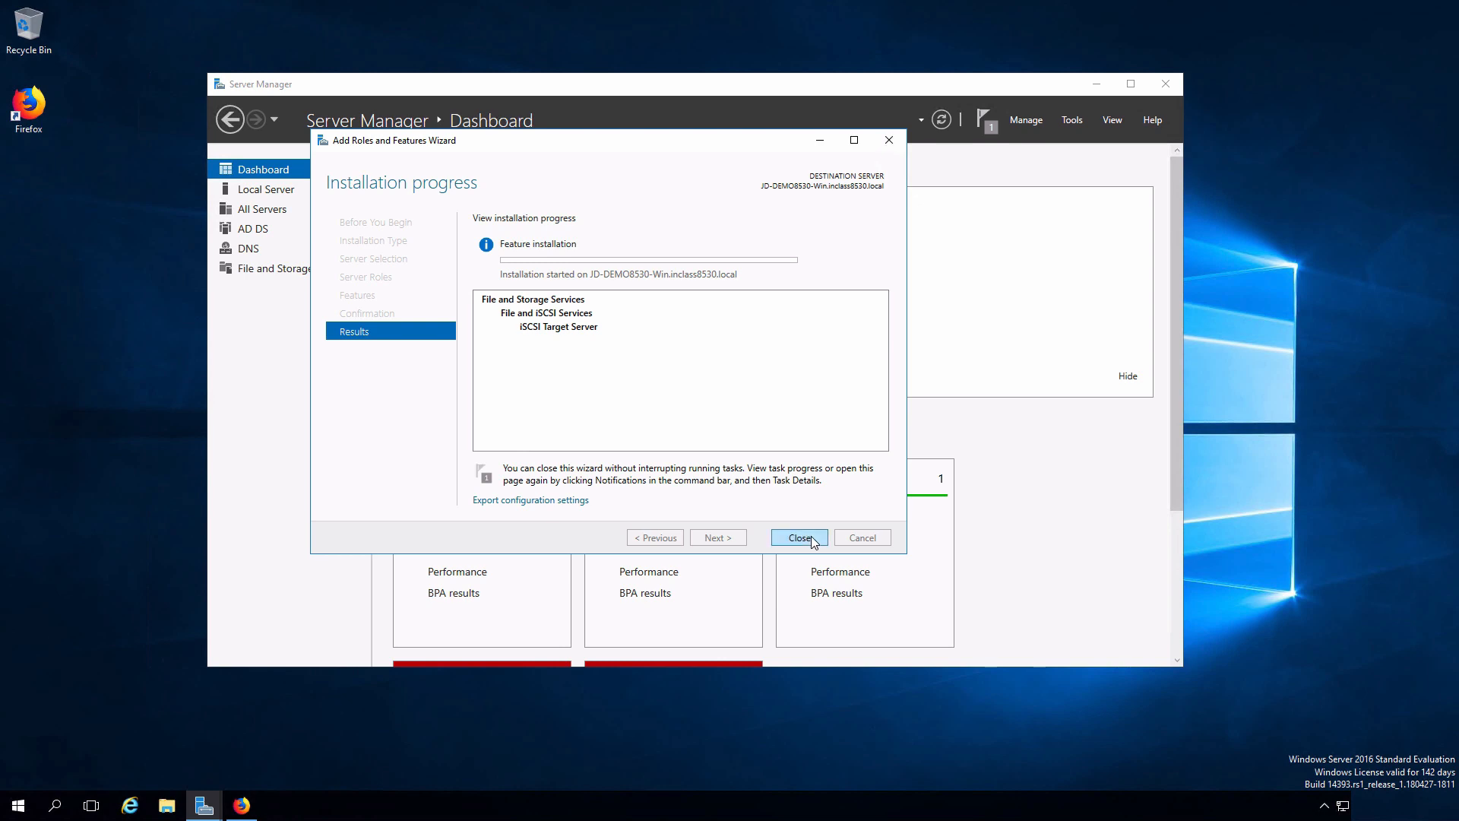
pyautogui.click(800, 537)
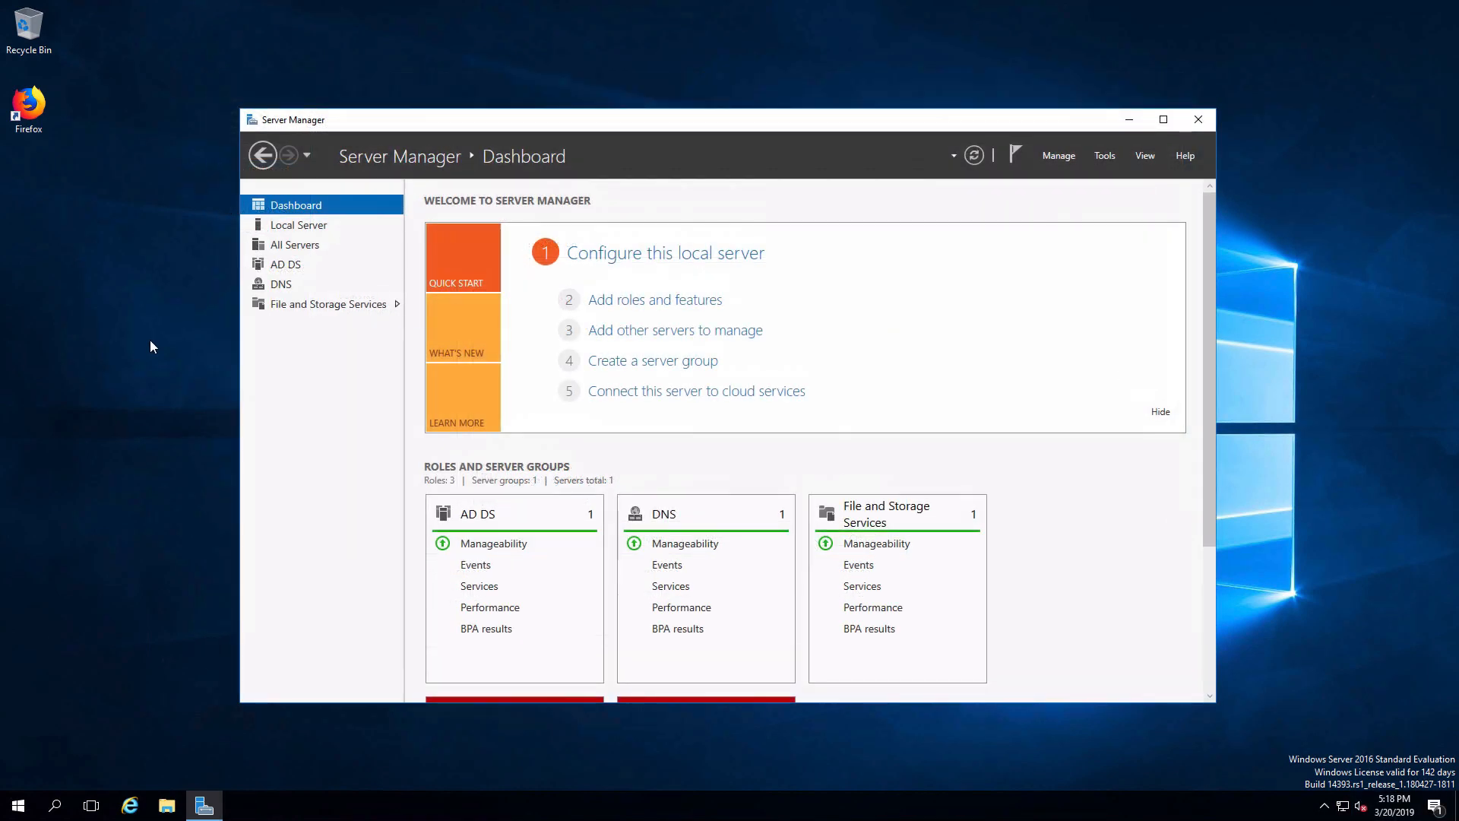
# Step: Open the local server's network connections and rename the Ethernet0 adapter as Production
pyautogui.click(303, 231)
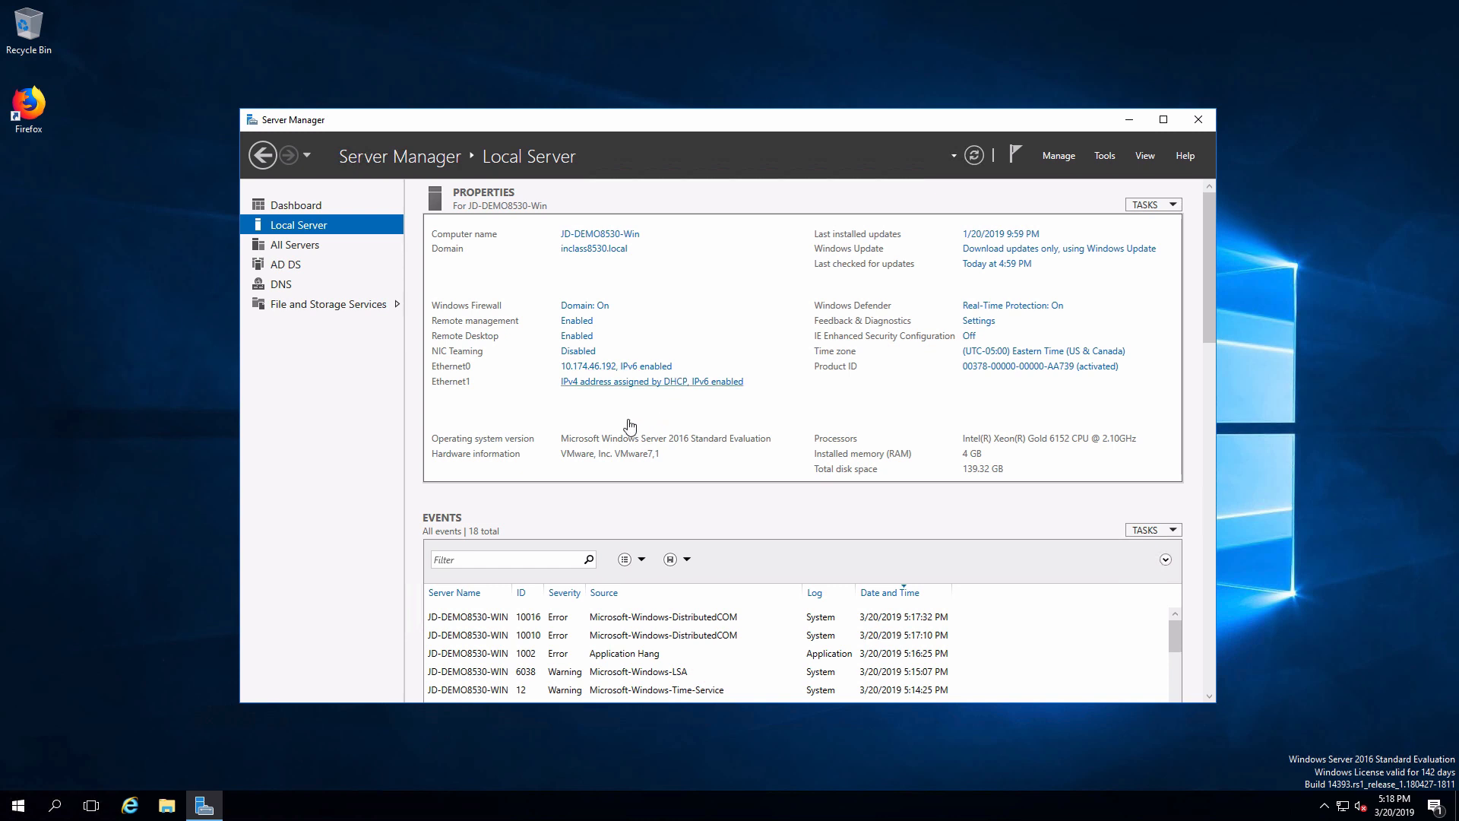
pyautogui.click(628, 383)
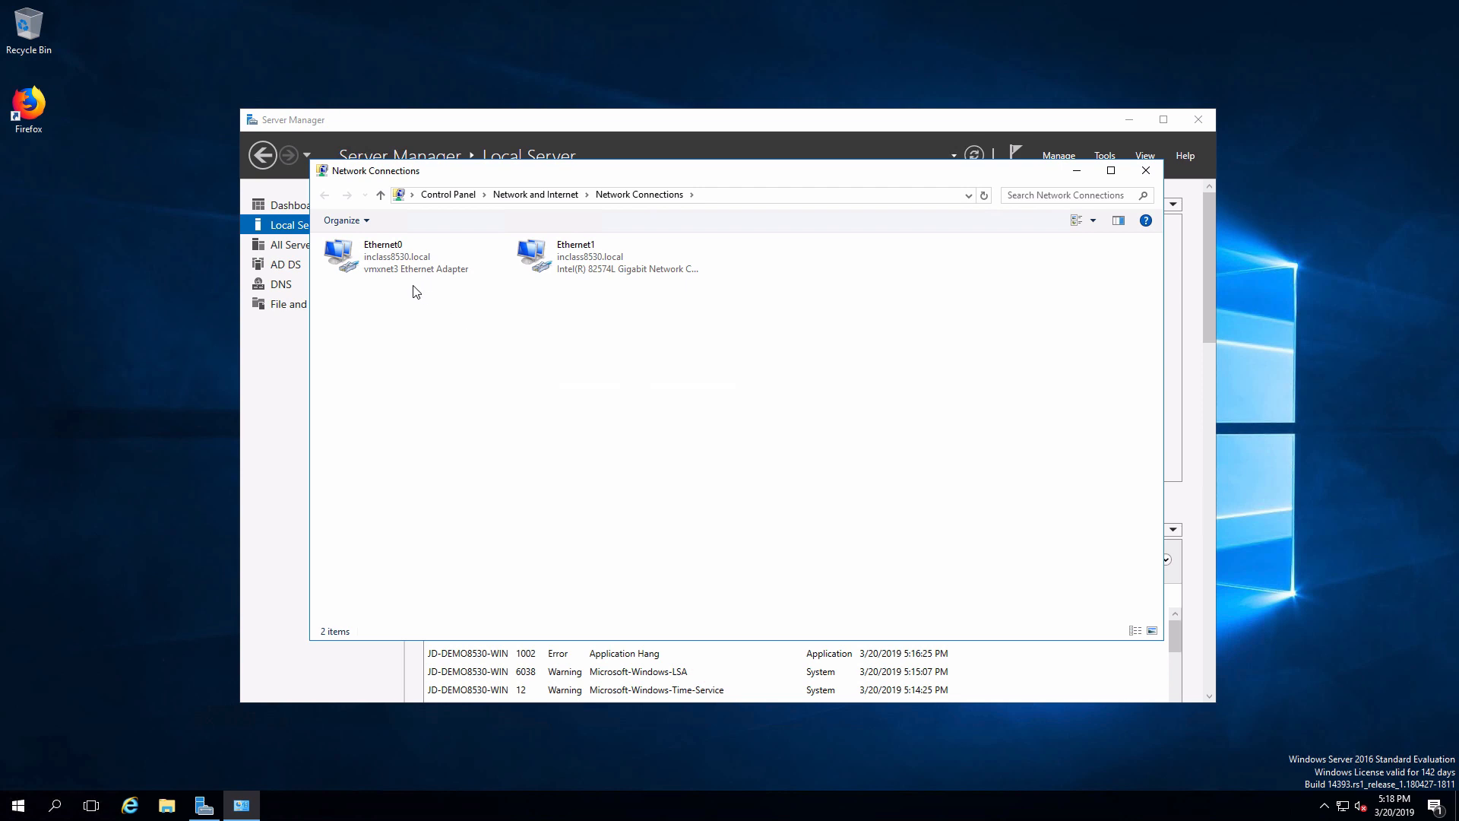
pyautogui.rightClick(395, 263)
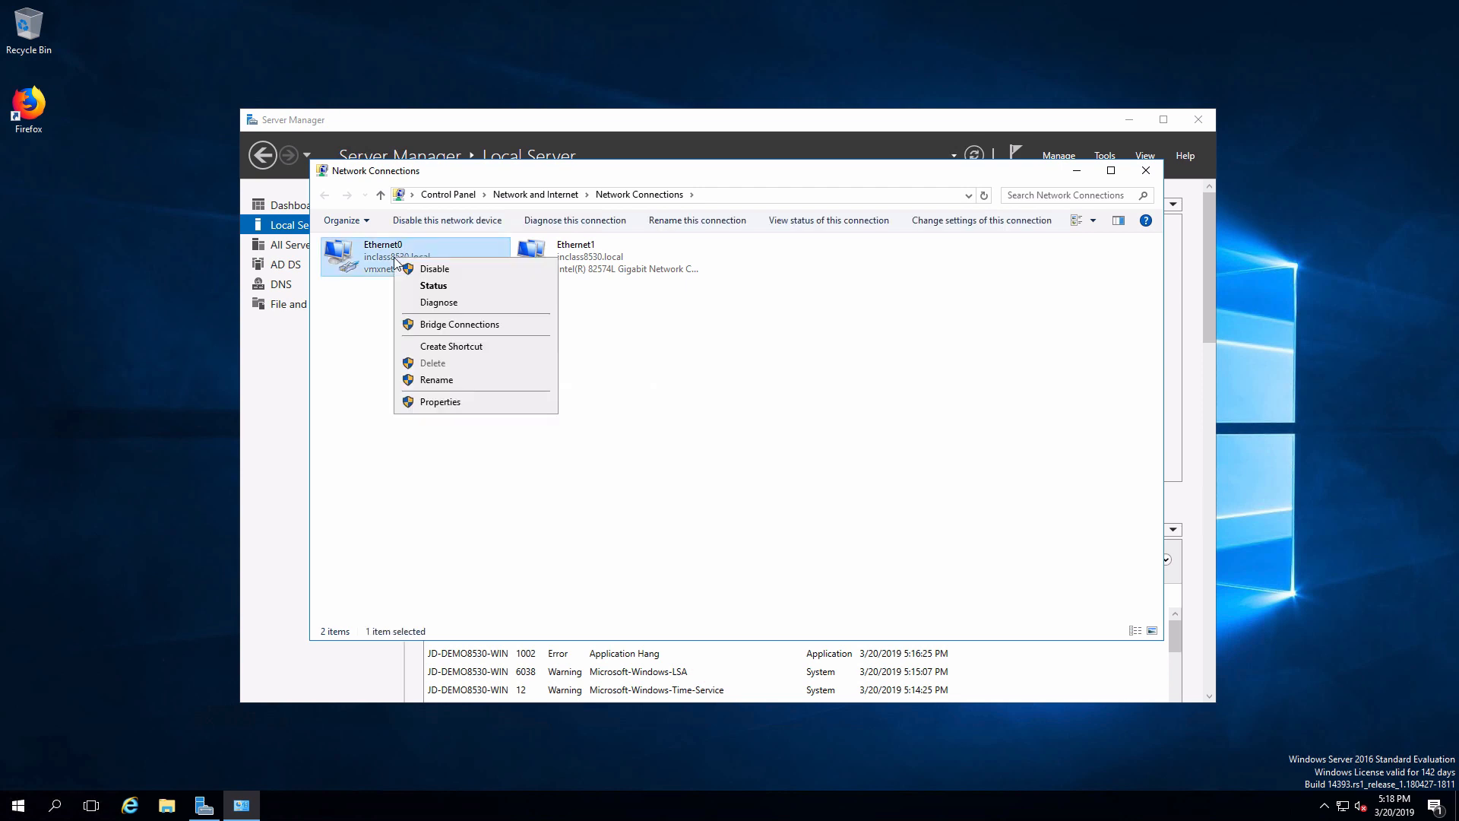
pyautogui.click(437, 380)
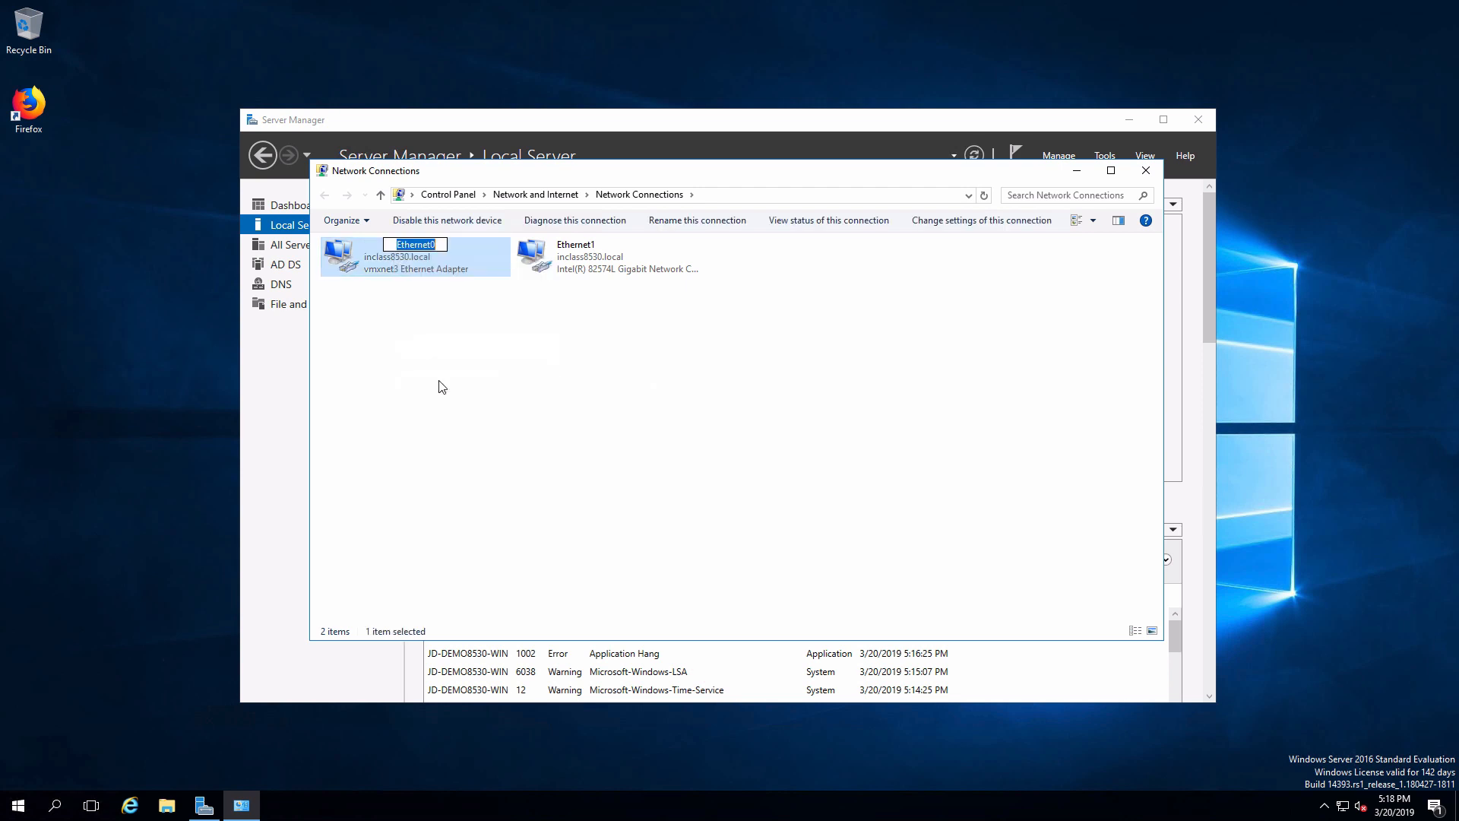
pyautogui.write('Production')
# Step: Rename the Ethernet1 adapter as Storage
pyautogui.rightClick(573, 251)
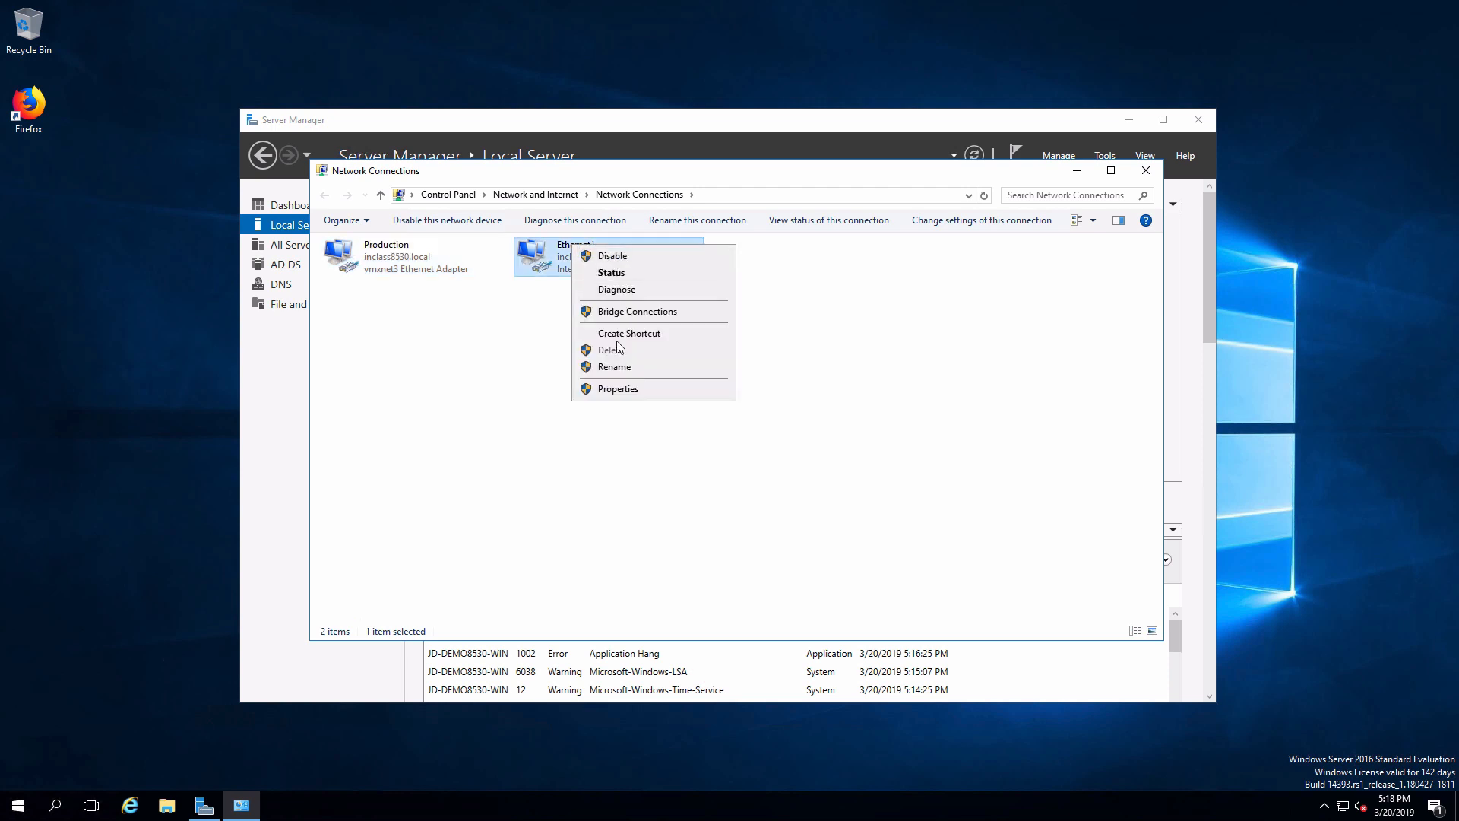
pyautogui.click(613, 367)
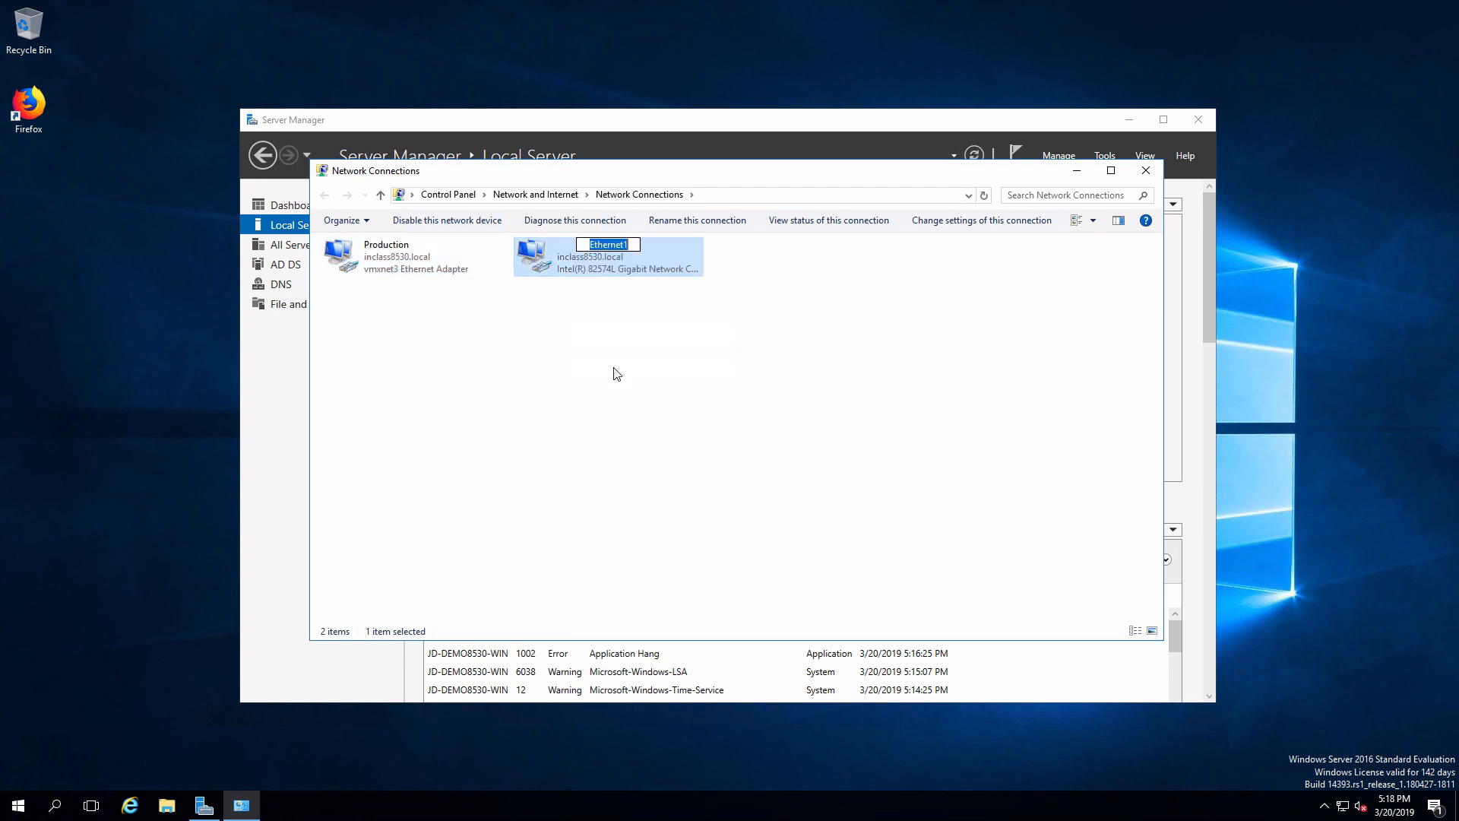
pyautogui.write('Storage')
pyautogui.press('Return')
# Step: Switch the Storage adapter's IPv4 settings to a manual configuration with the IP address 172.15.46.192
pyautogui.rightClick(597, 264)
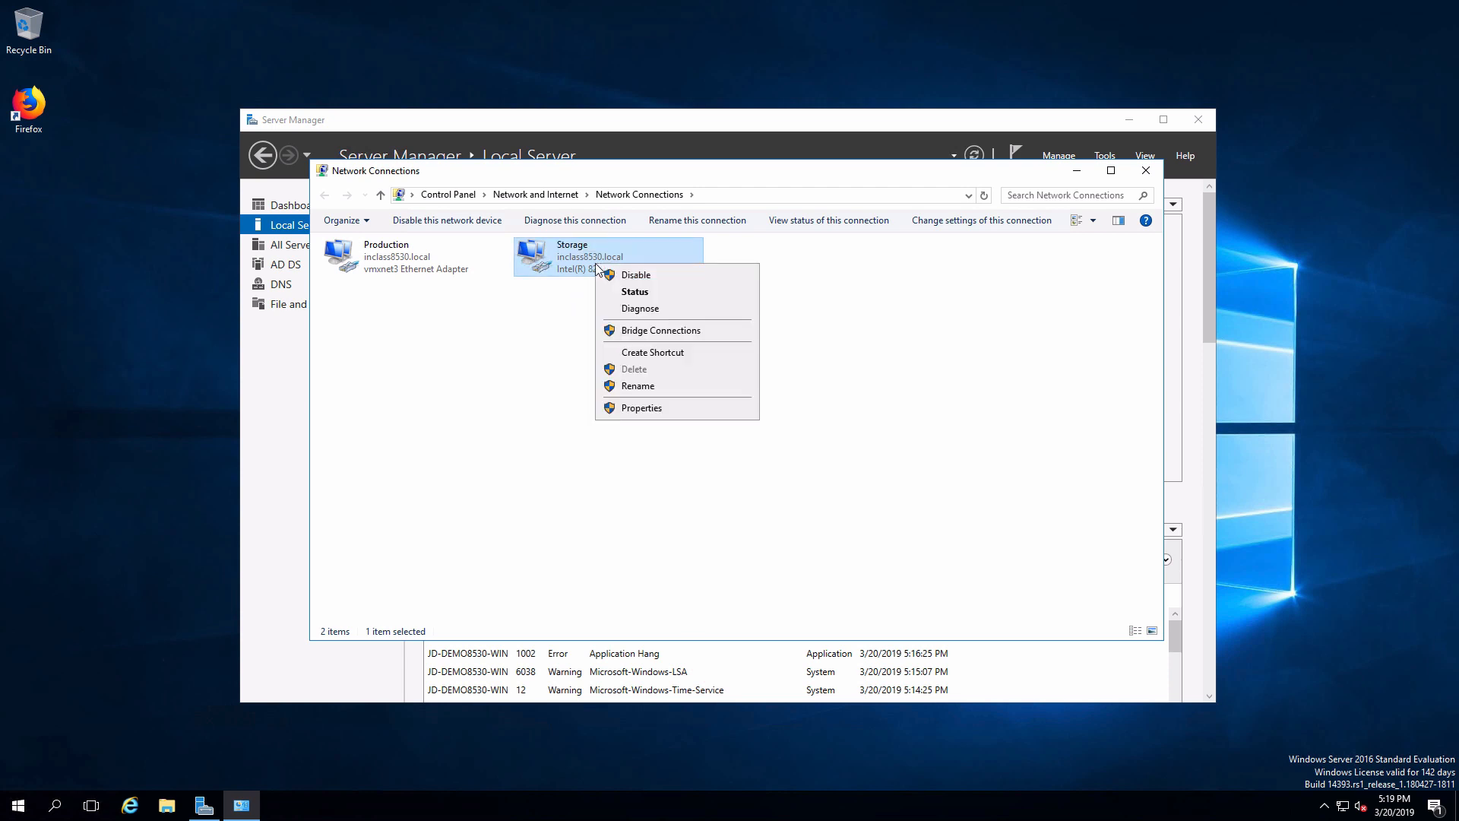
pyautogui.click(637, 410)
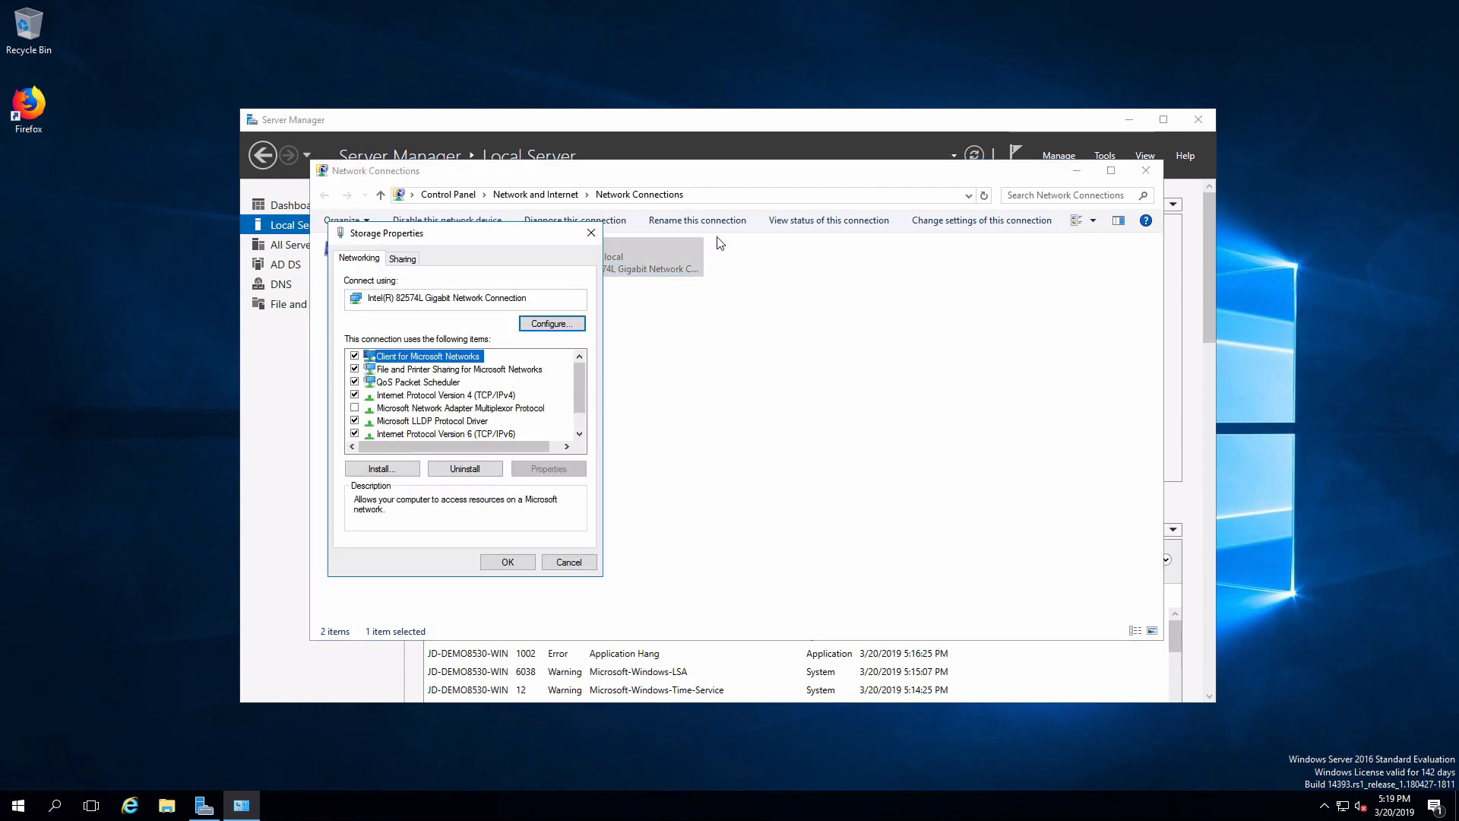
pyautogui.moveTo(489, 240); pyautogui.dragTo(719, 243)
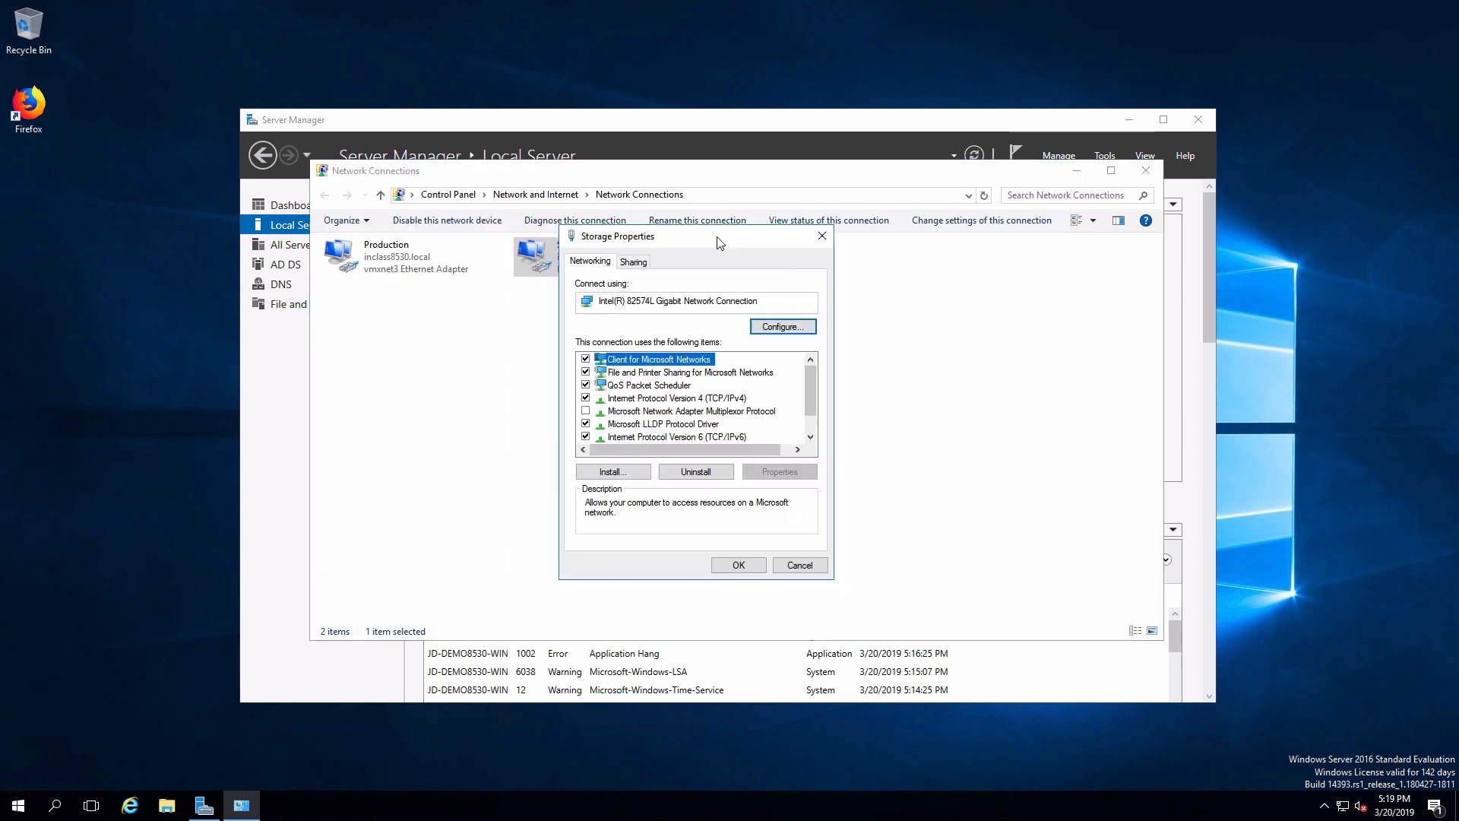
pyautogui.click(704, 400)
pyautogui.doubleClick(705, 402)
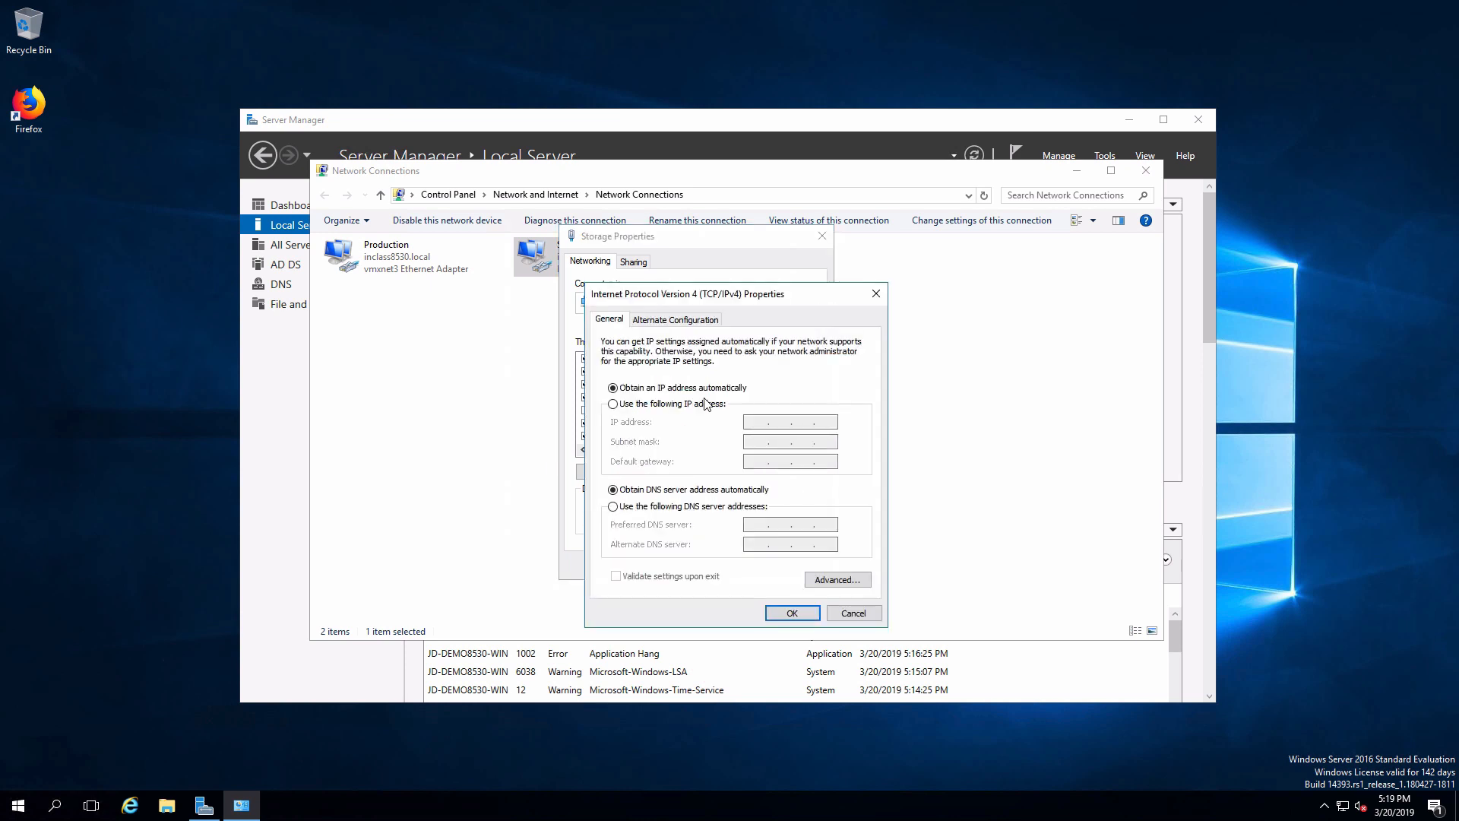
pyautogui.click(683, 406)
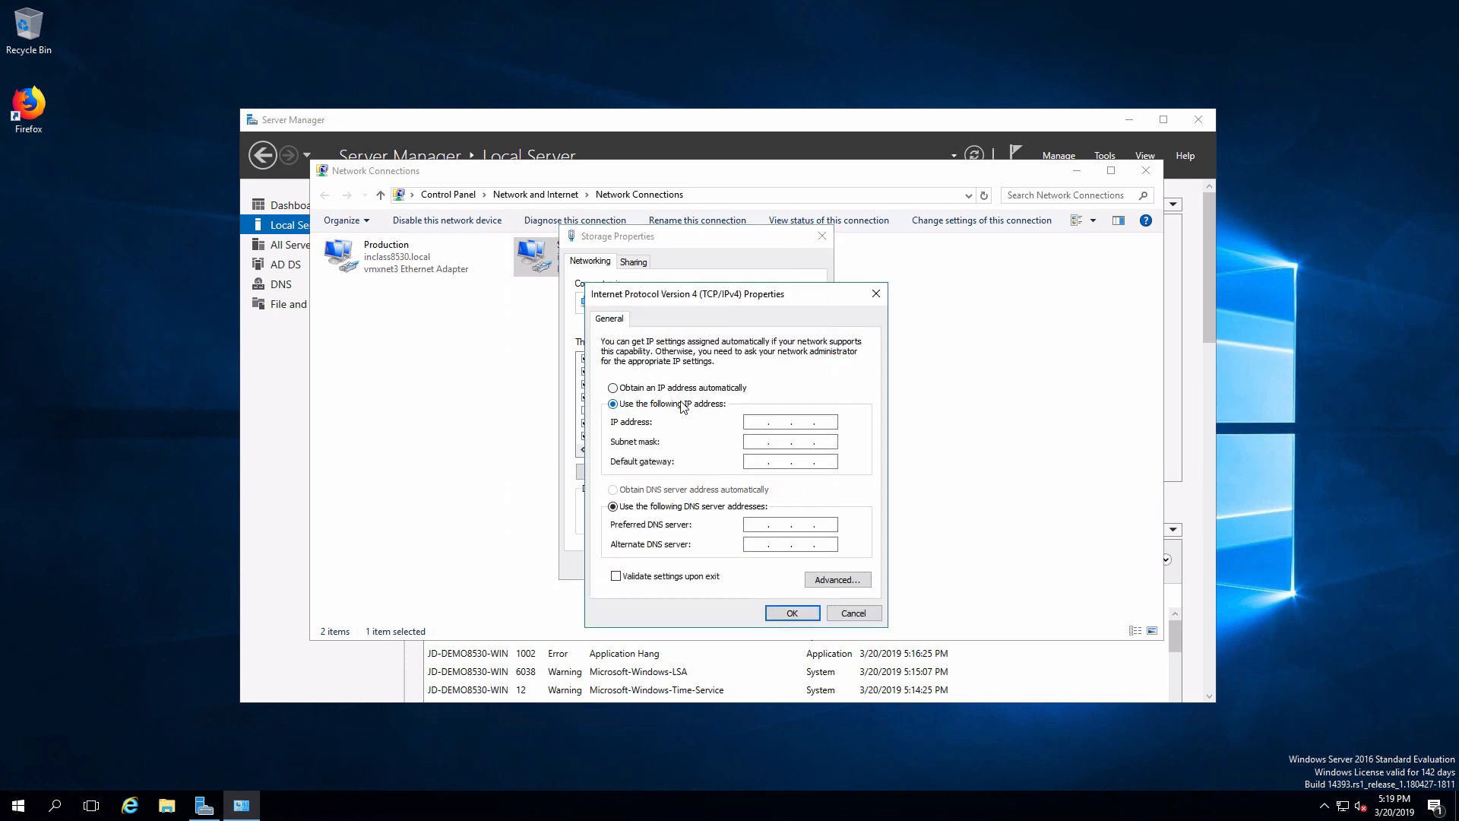
pyautogui.click(754, 421)
pyautogui.write('172')
pyautogui.press('BackSpace')
pyautogui.write('.15')
pyautogui.write('46 . ')
pyautogui.write('192')
# Step: Set the Storage adapter's subnet mask to 255.255.255.0, apply the settings without DNS servers and close Network Connections
pyautogui.click(803, 441)
pyautogui.write('255')
pyautogui.click(779, 441)
pyautogui.write('255 . 255 . 0')
pyautogui.click(791, 613)
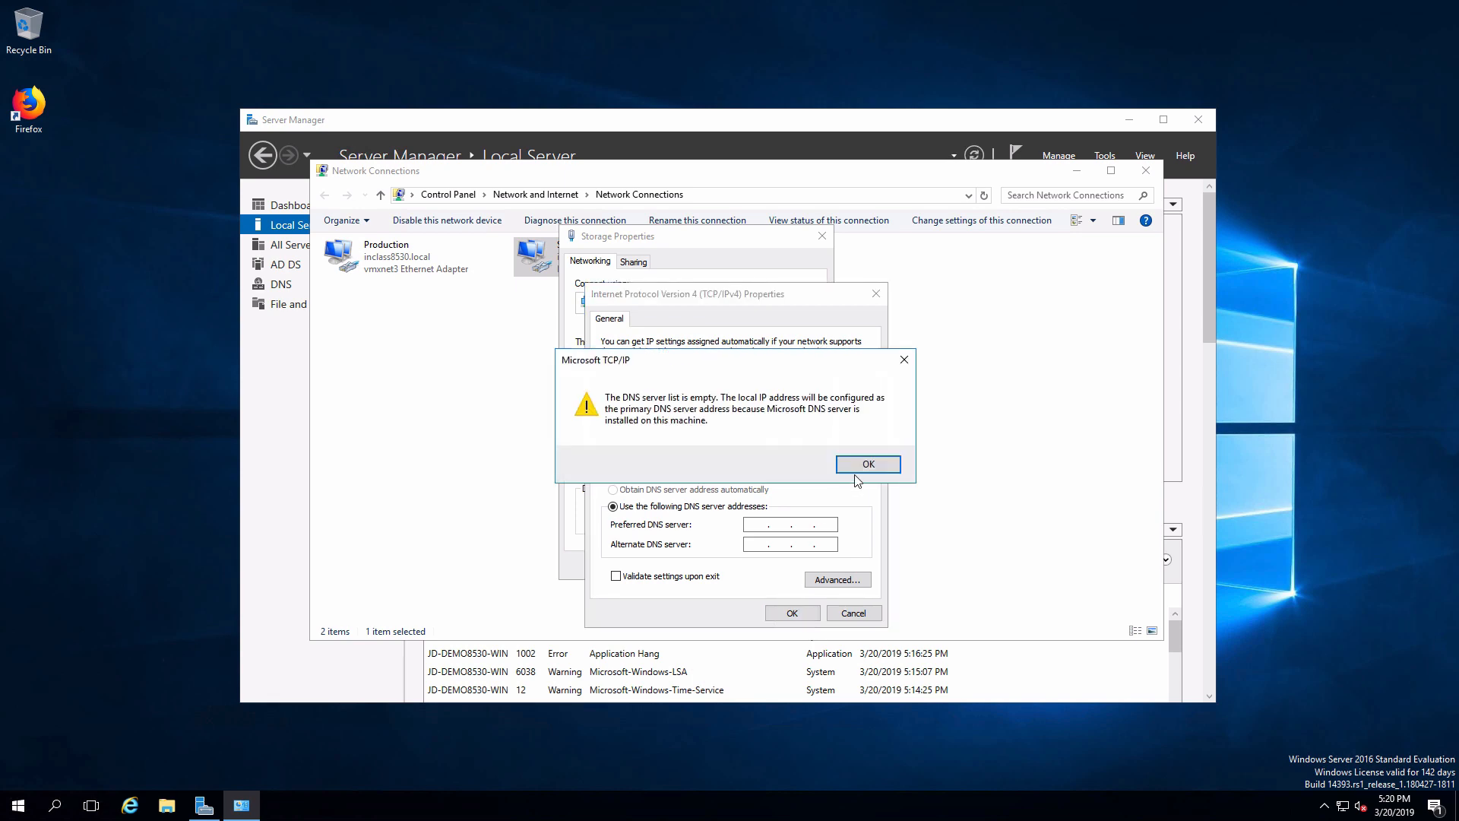
pyautogui.click(874, 465)
pyautogui.click(739, 568)
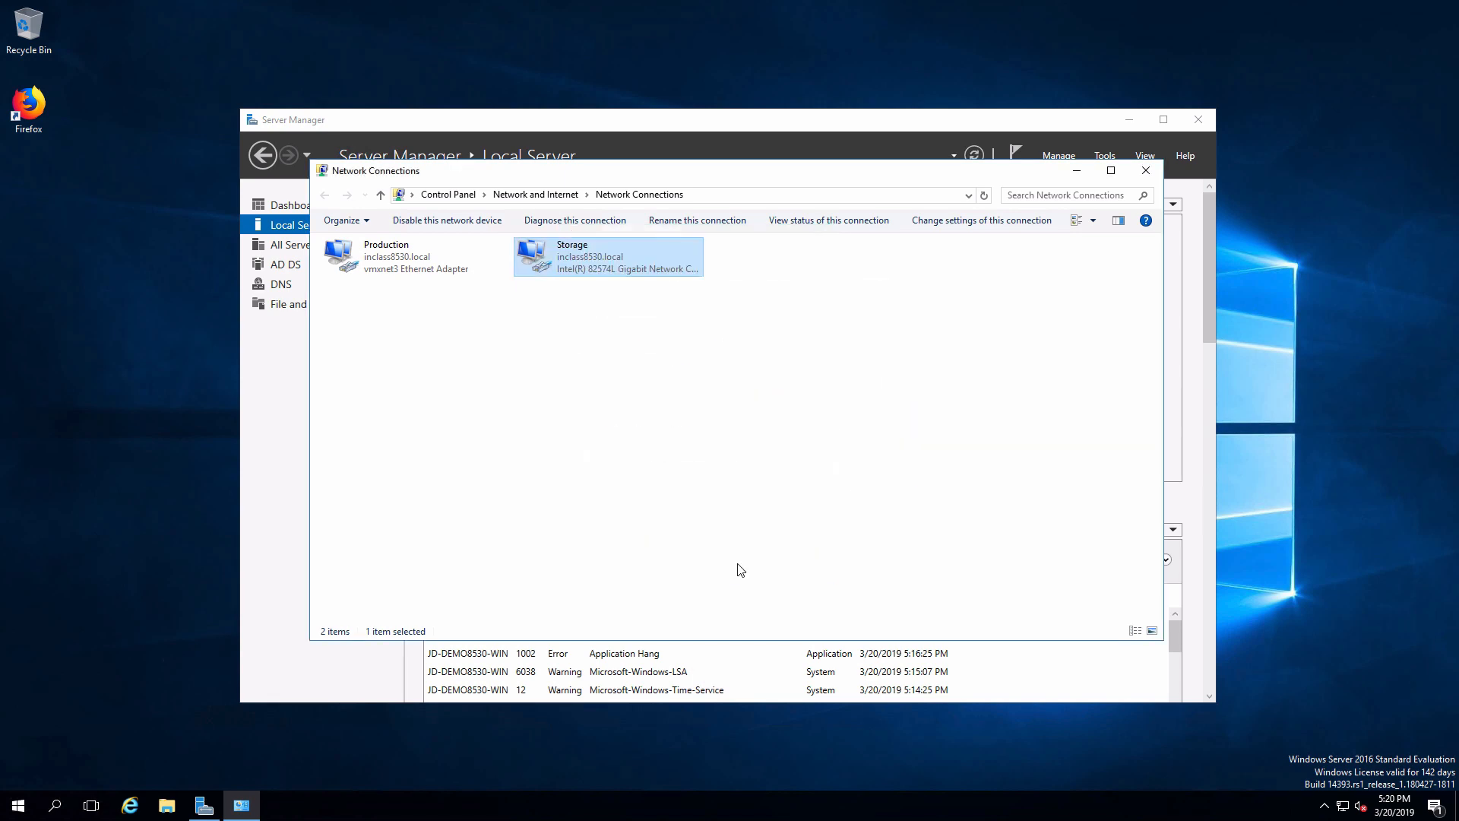
pyautogui.click(1145, 170)
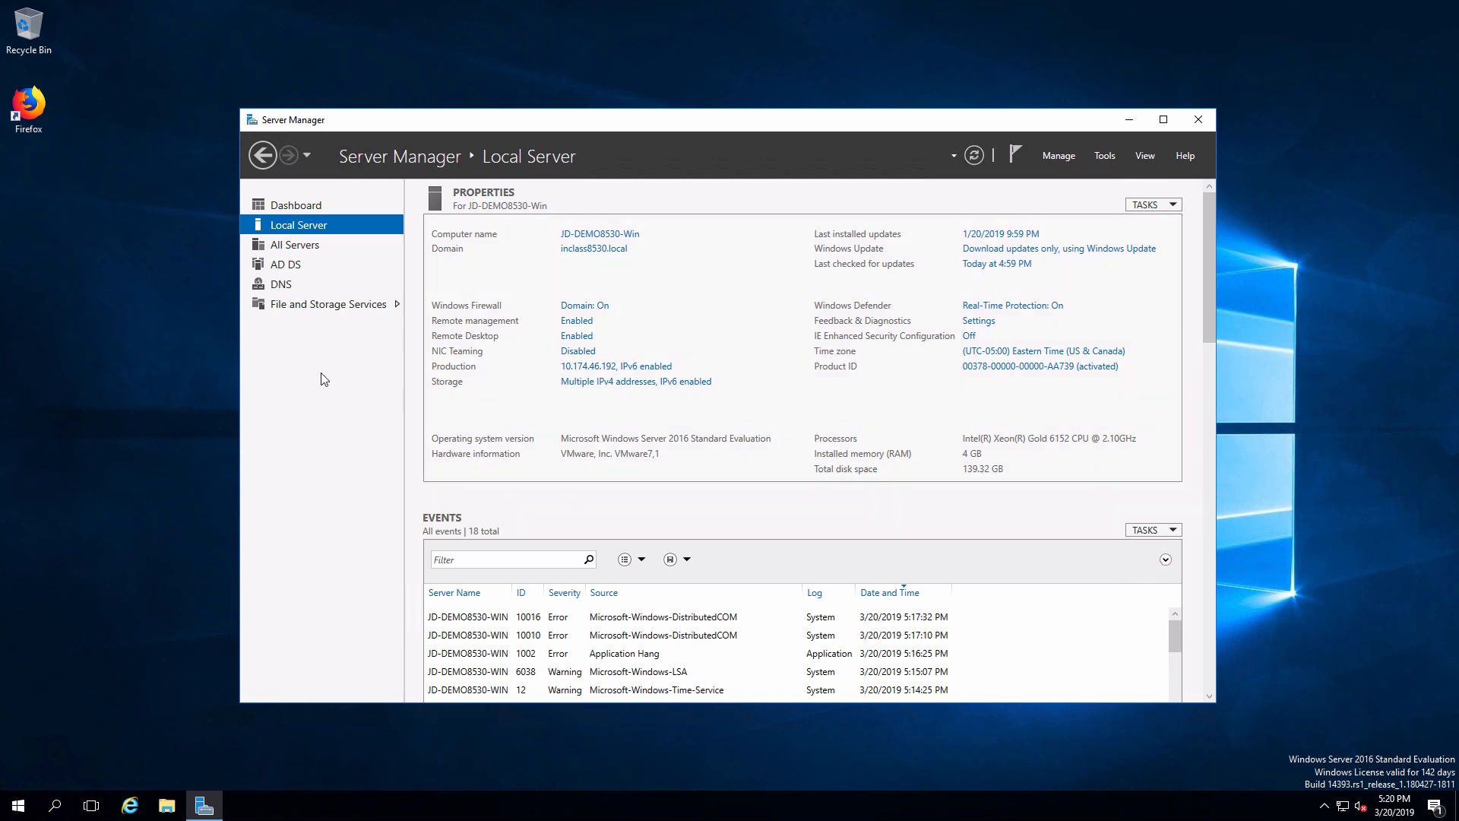
# Step: Start a new iSCSI virtual disk from File and Storage Services and choose volume E: as its storage location
pyautogui.click(287, 310)
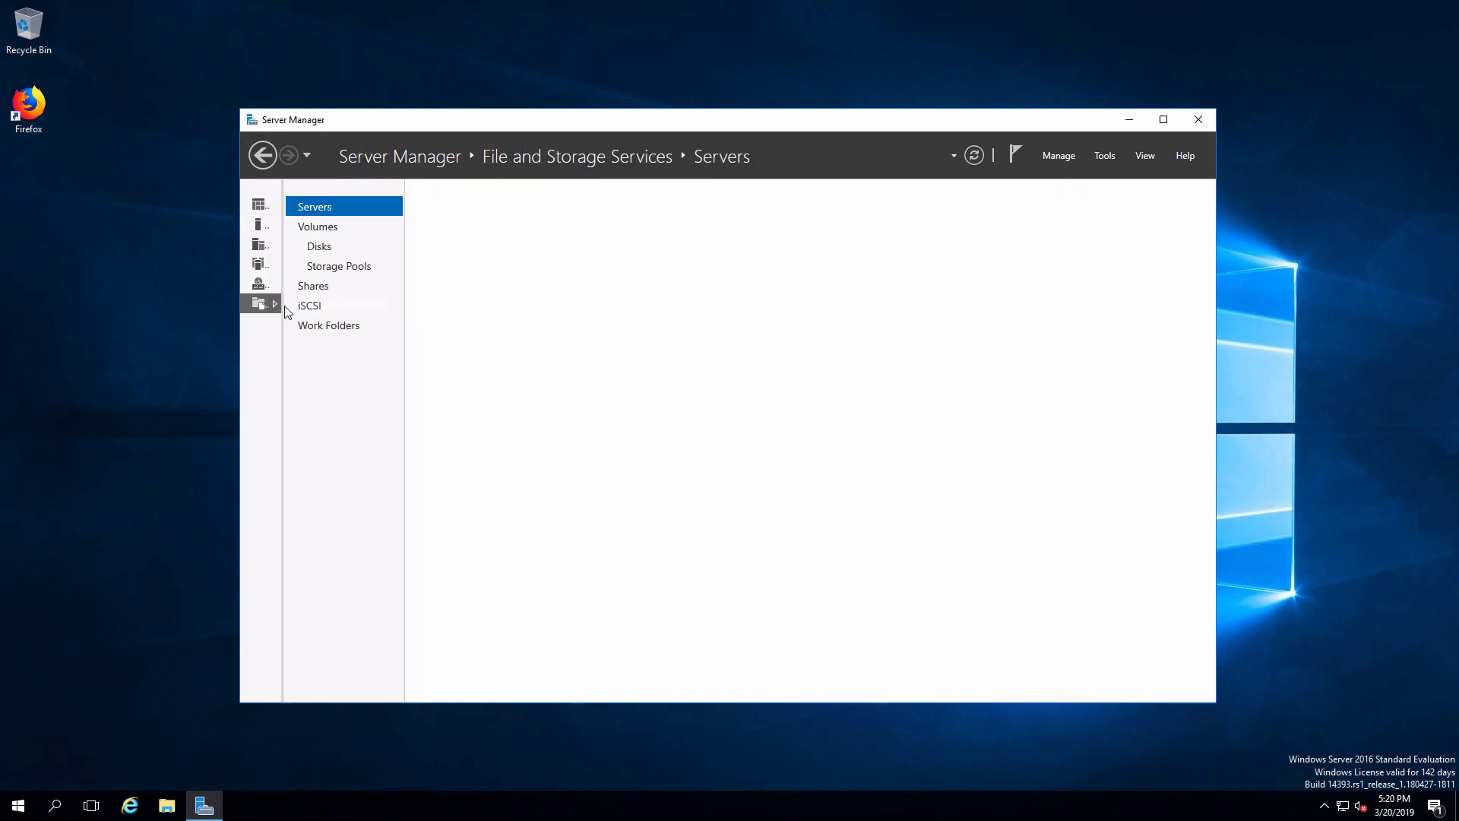
pyautogui.click(307, 307)
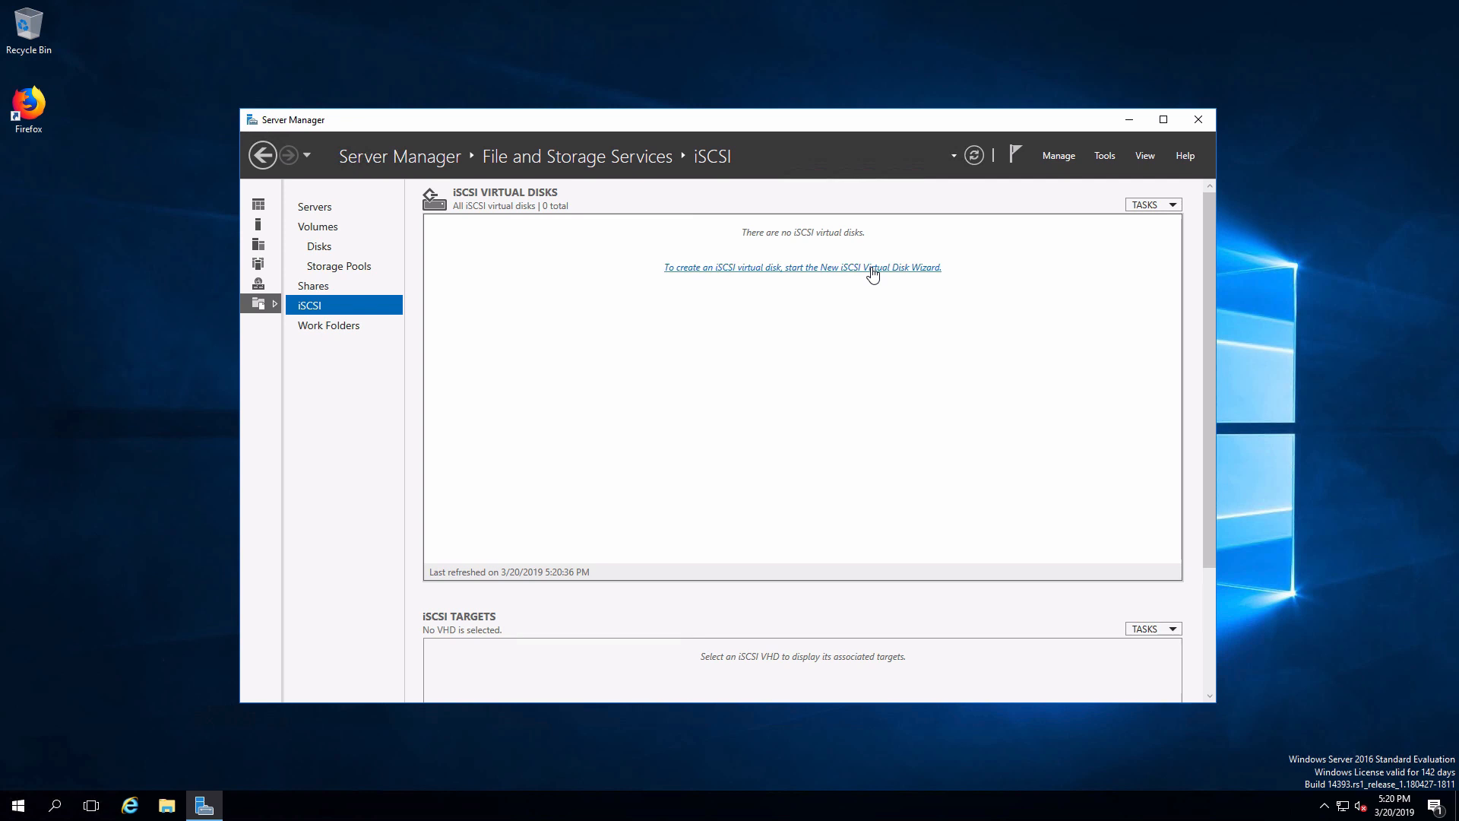
pyautogui.click(1171, 207)
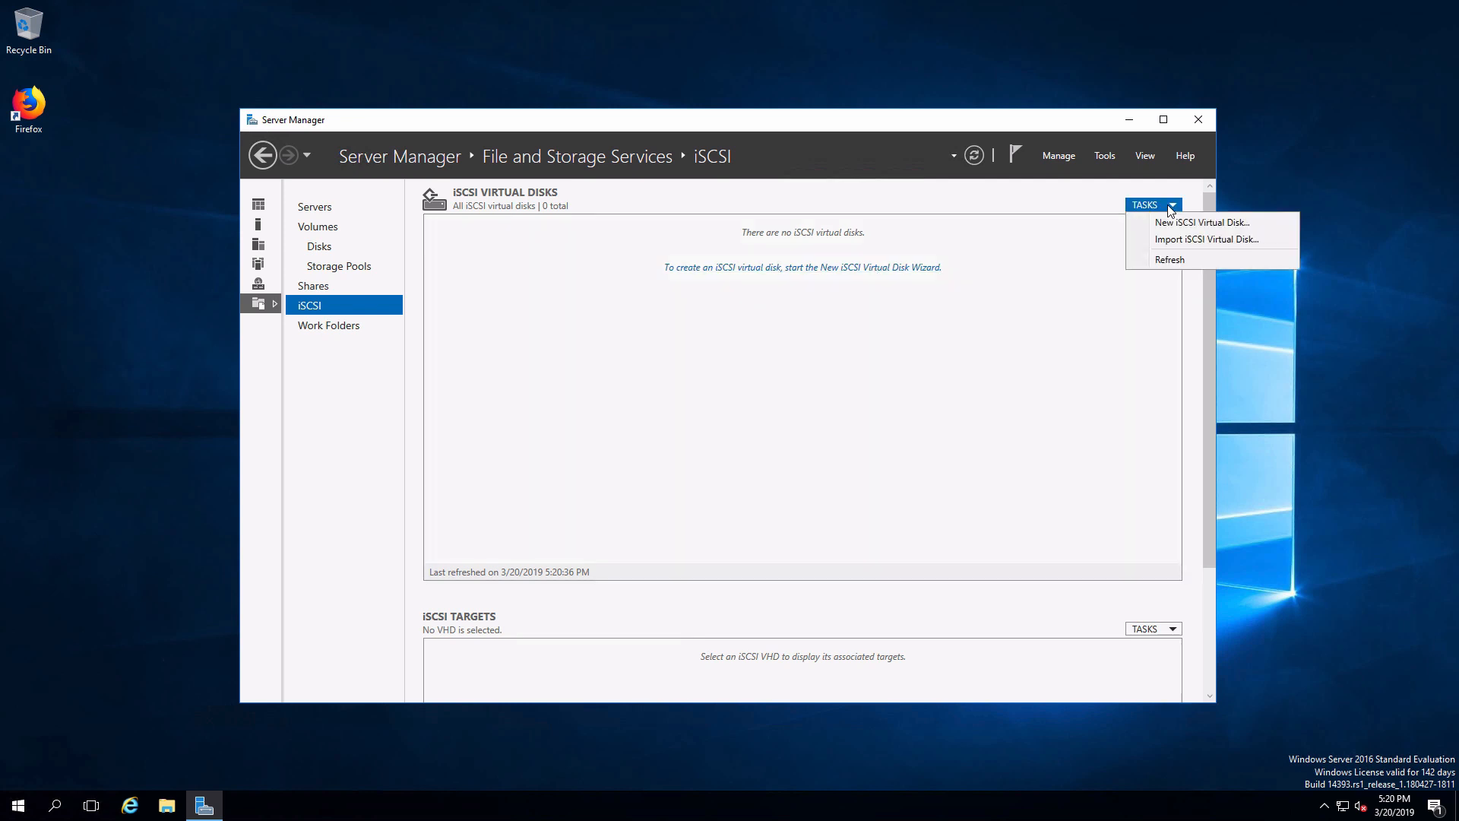
pyautogui.click(922, 374)
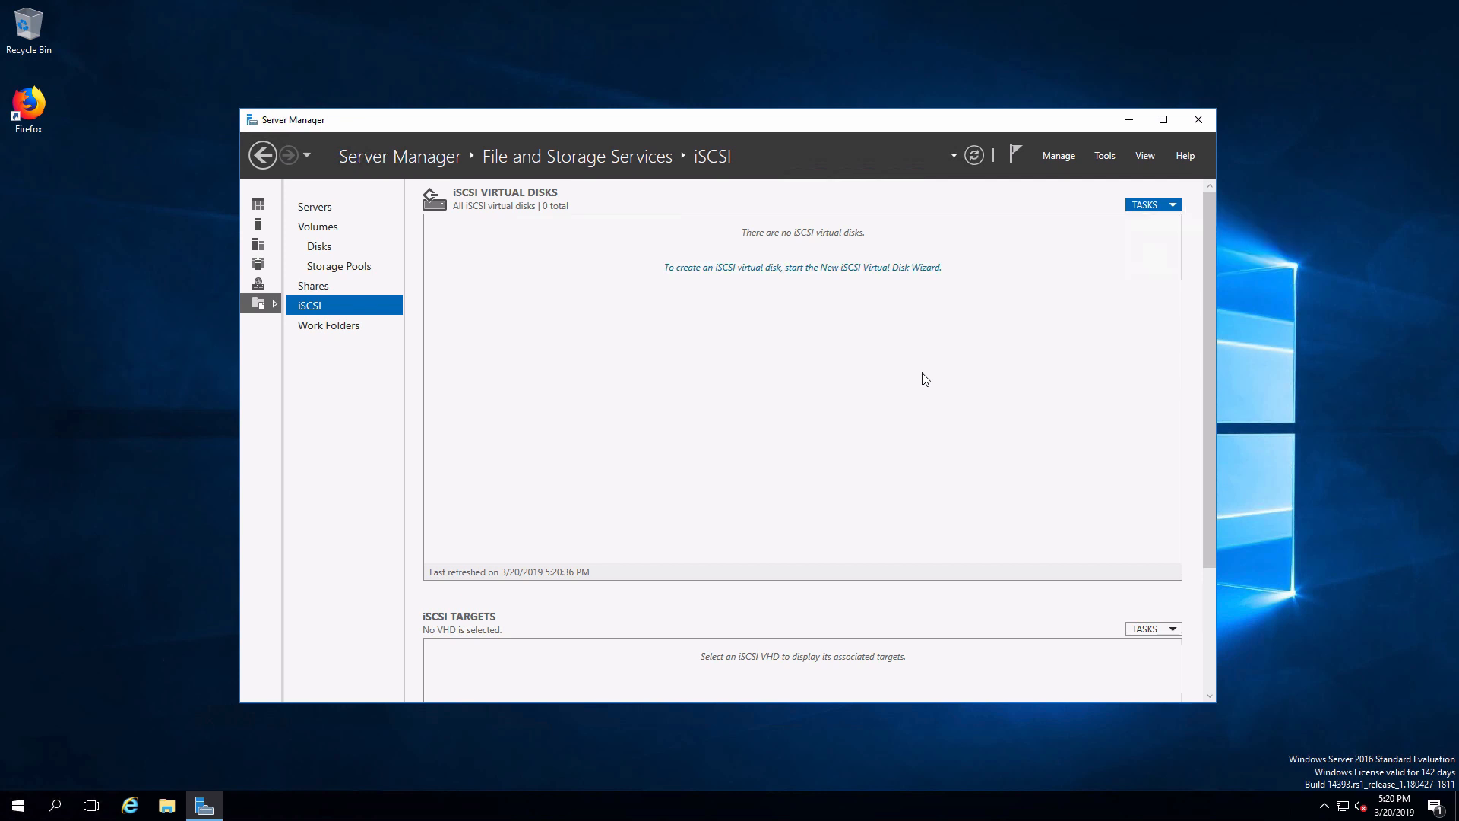
pyautogui.click(879, 270)
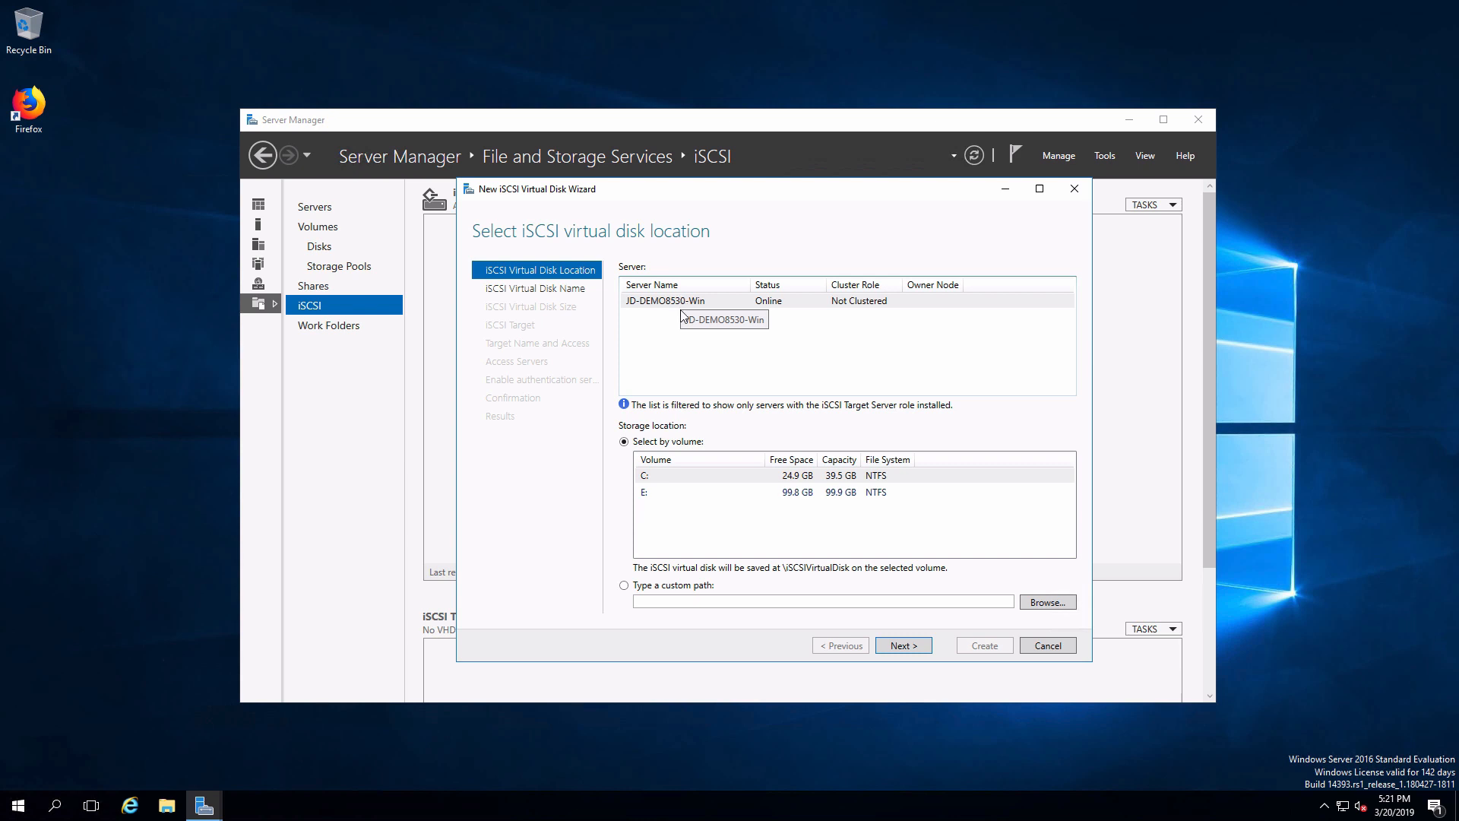
pyautogui.click(659, 499)
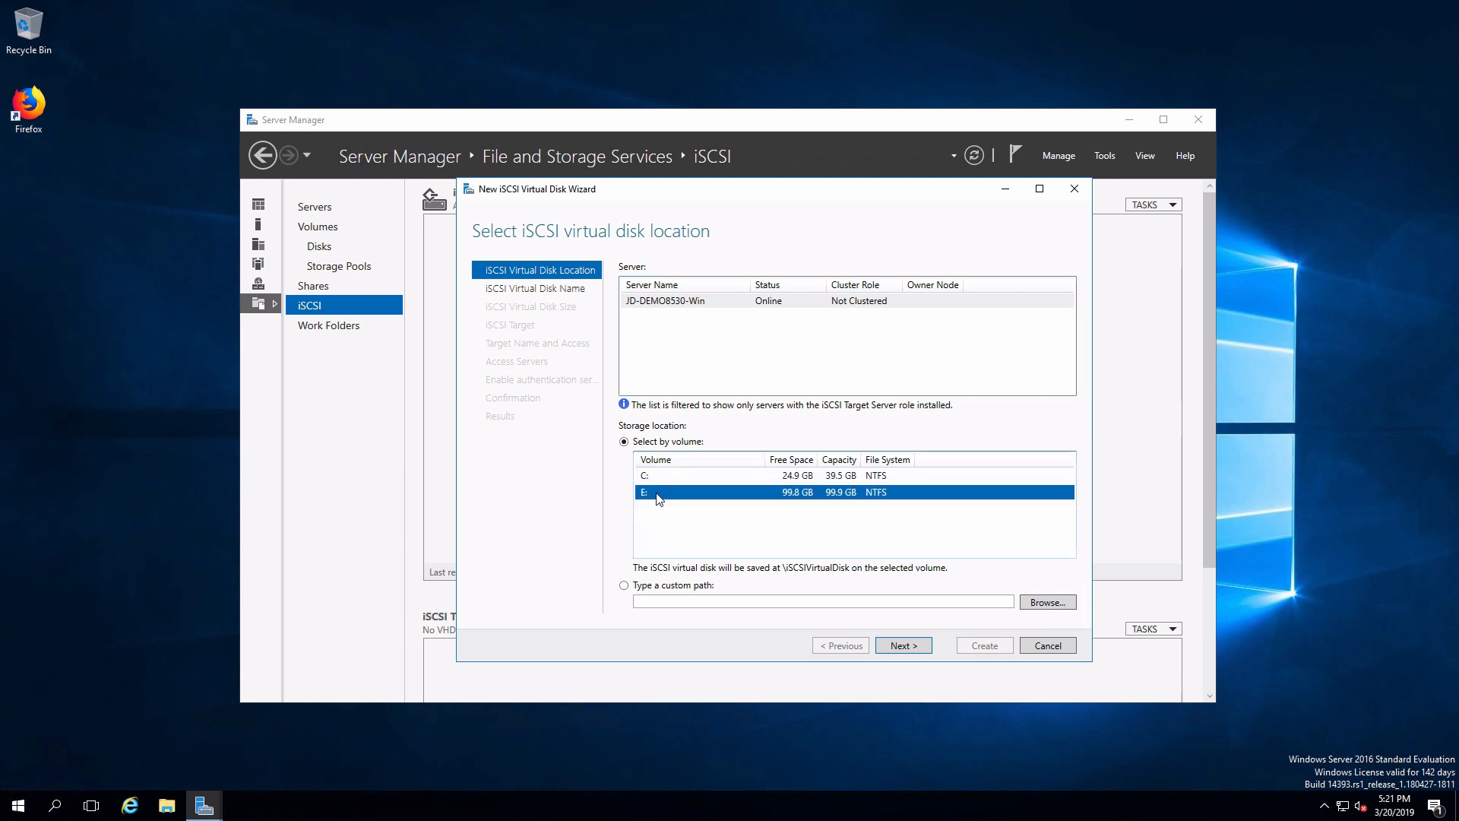
pyautogui.click(912, 647)
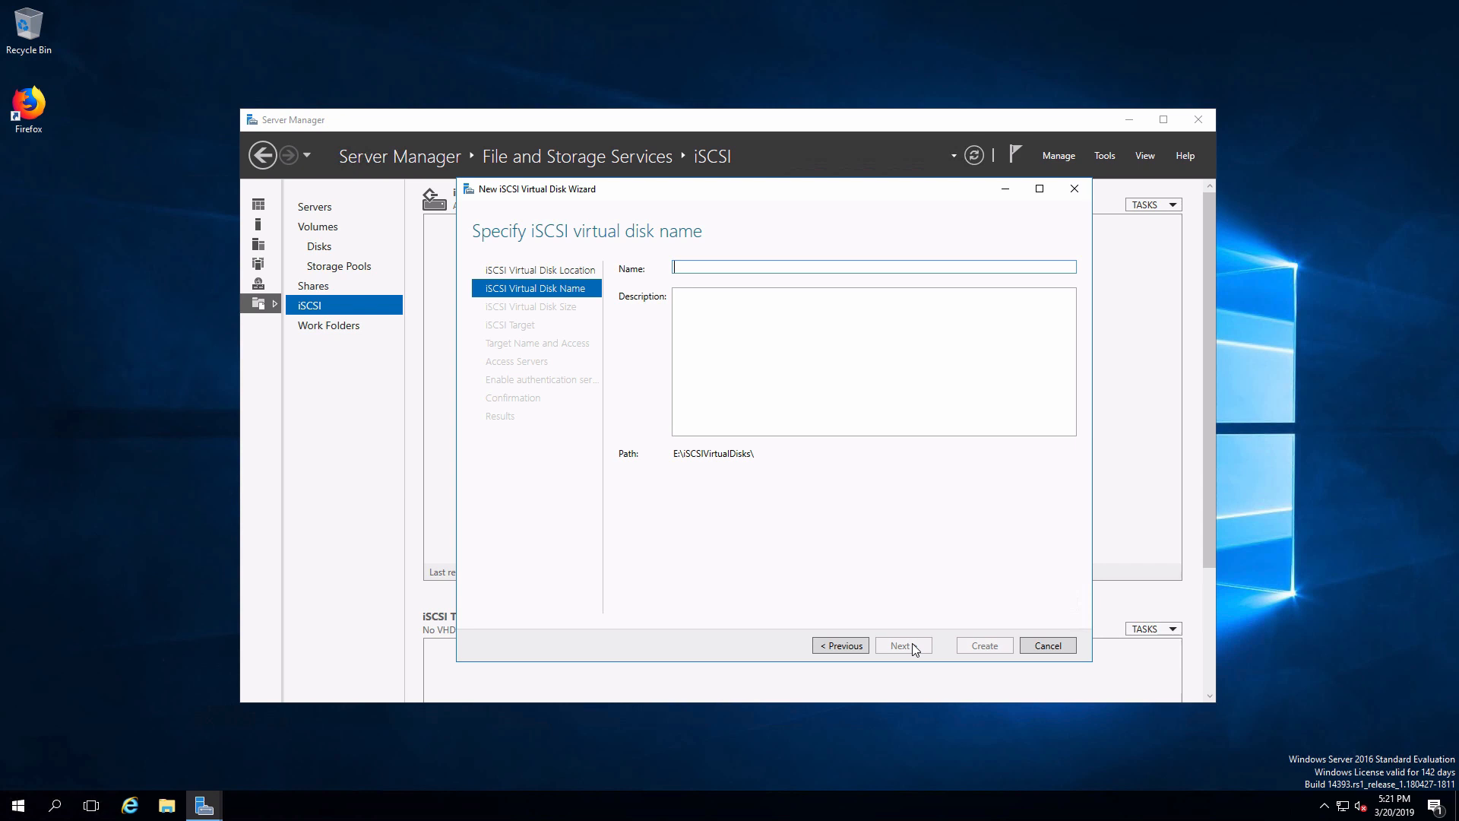
# Step: Name the iSCSI virtual disk vd-JD01 and set its size to 80 GB
pyautogui.write('vd')
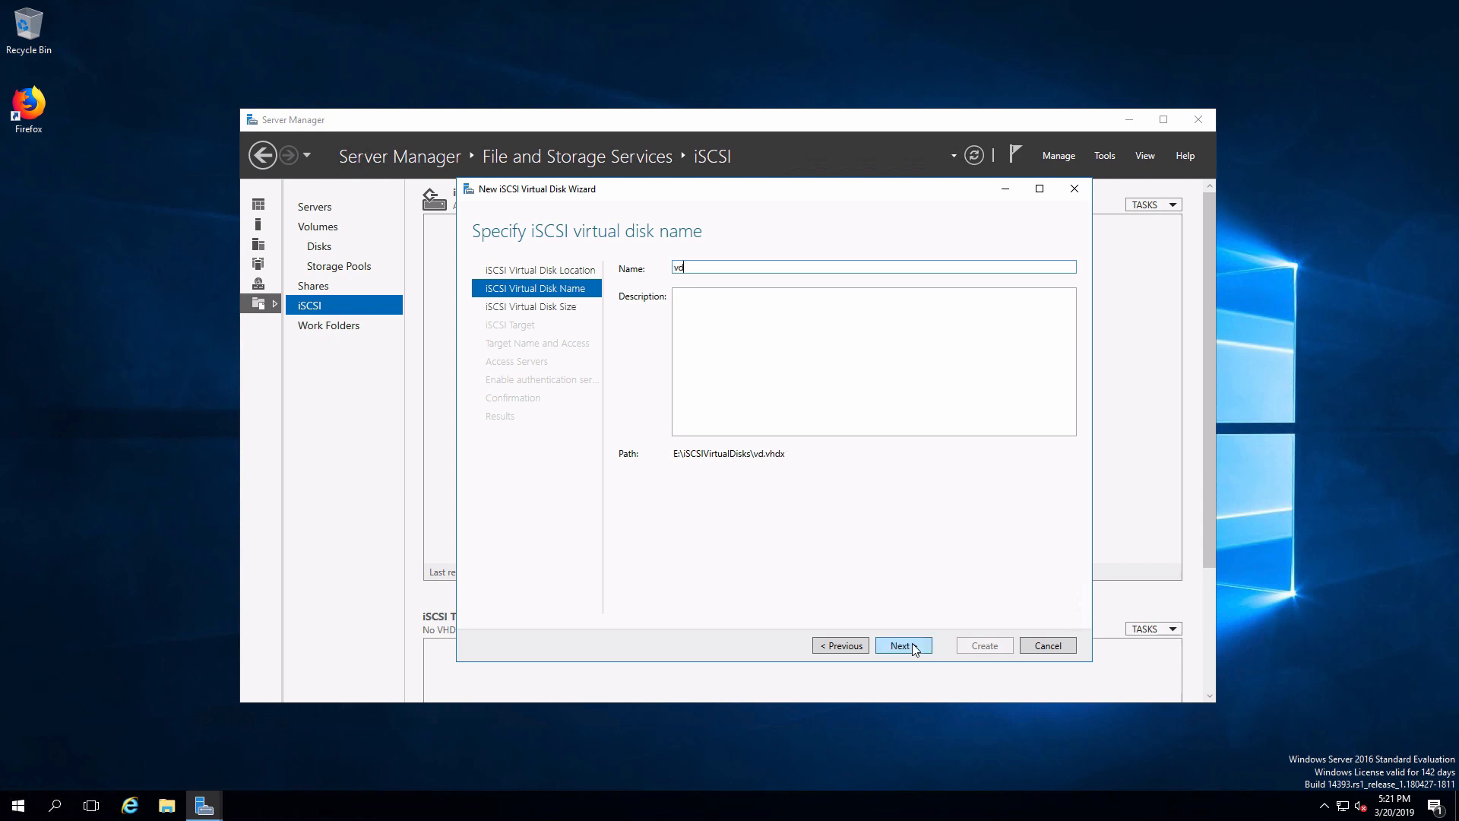
pyautogui.write('-JD01')
pyautogui.click(902, 645)
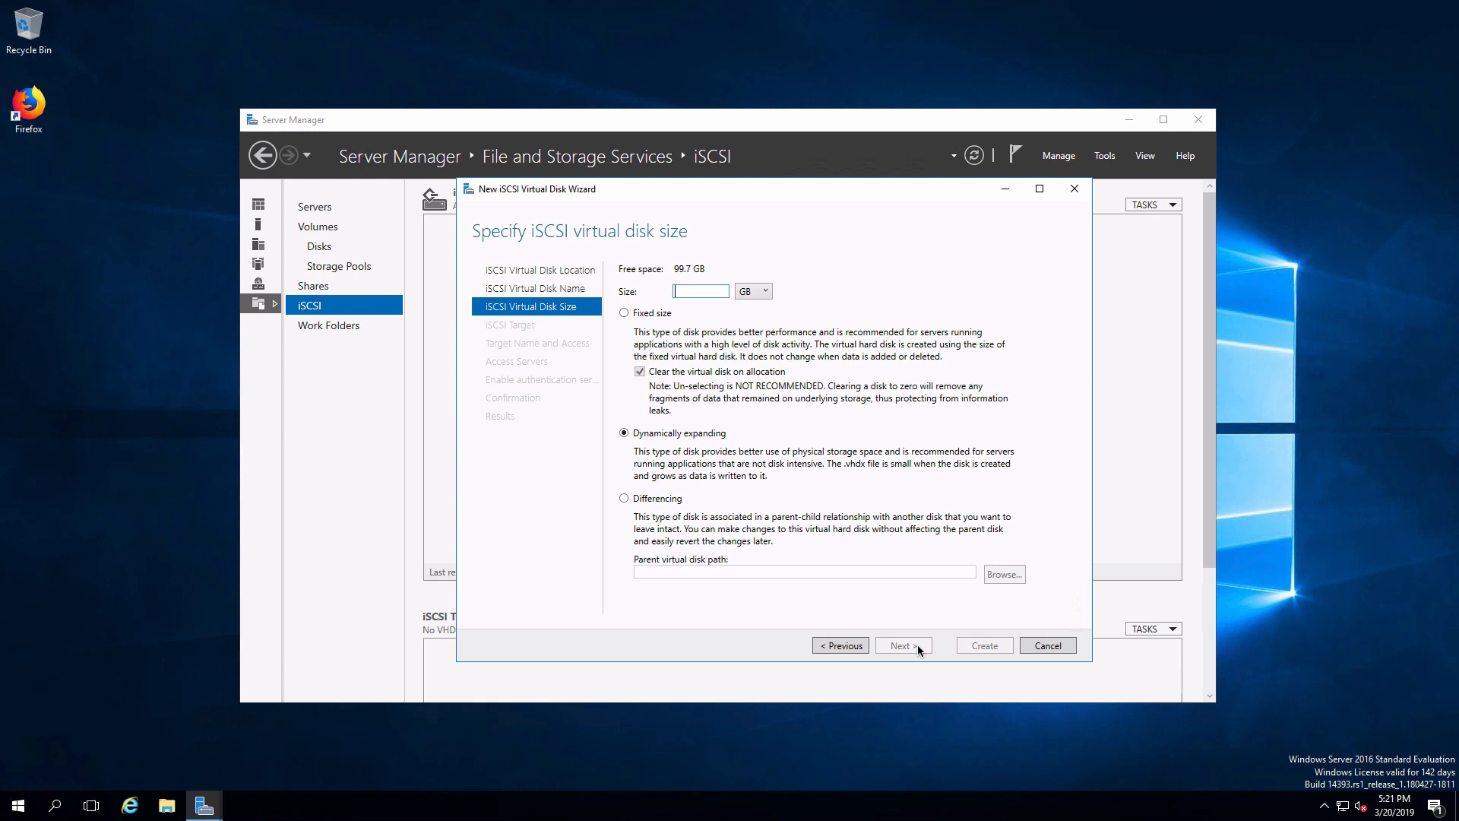
pyautogui.write('80')
pyautogui.click(902, 646)
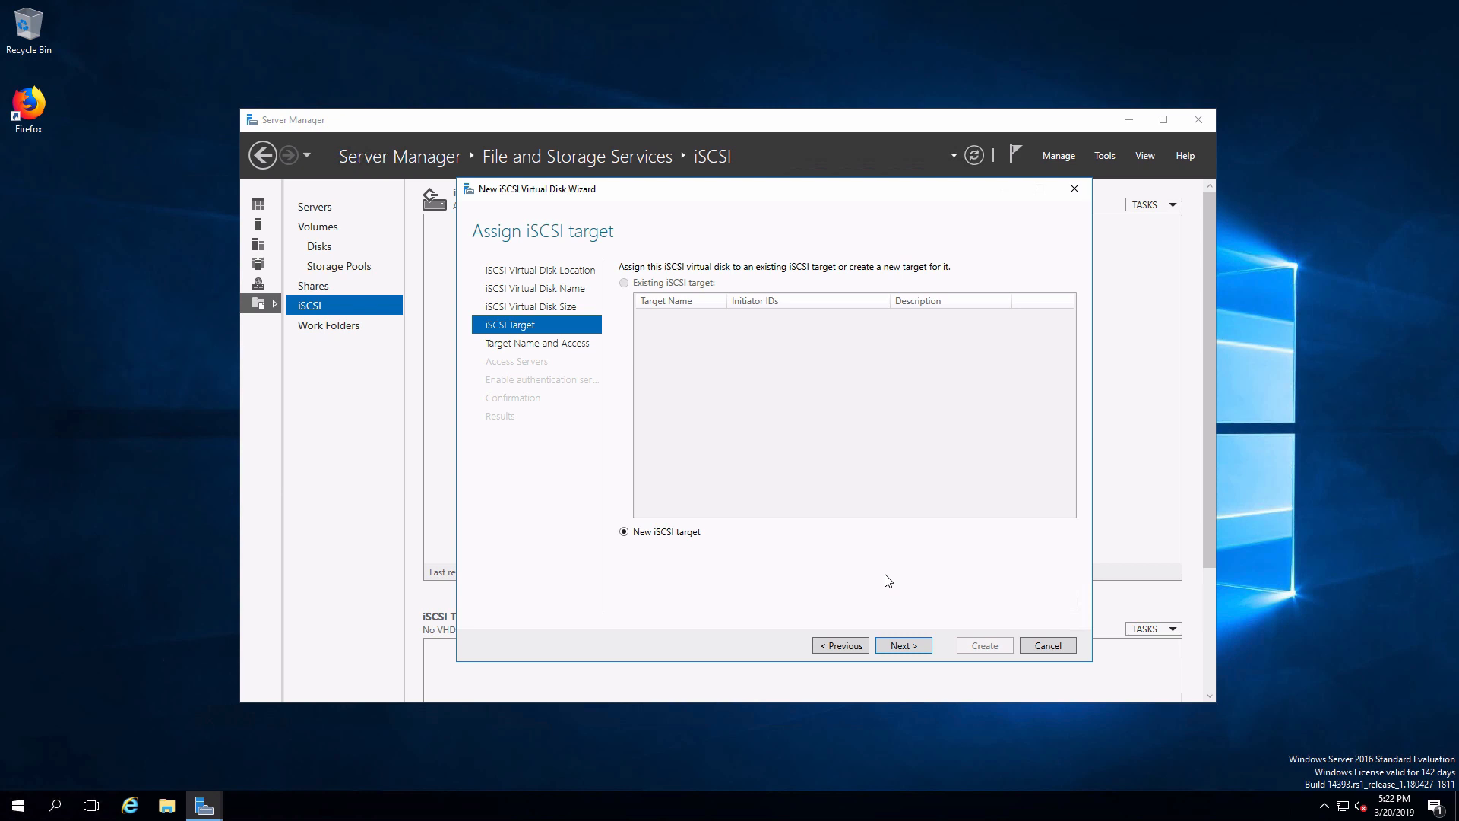
# Step: Assign the virtual disk to a new iSCSI target named tg-JD01
pyautogui.click(899, 647)
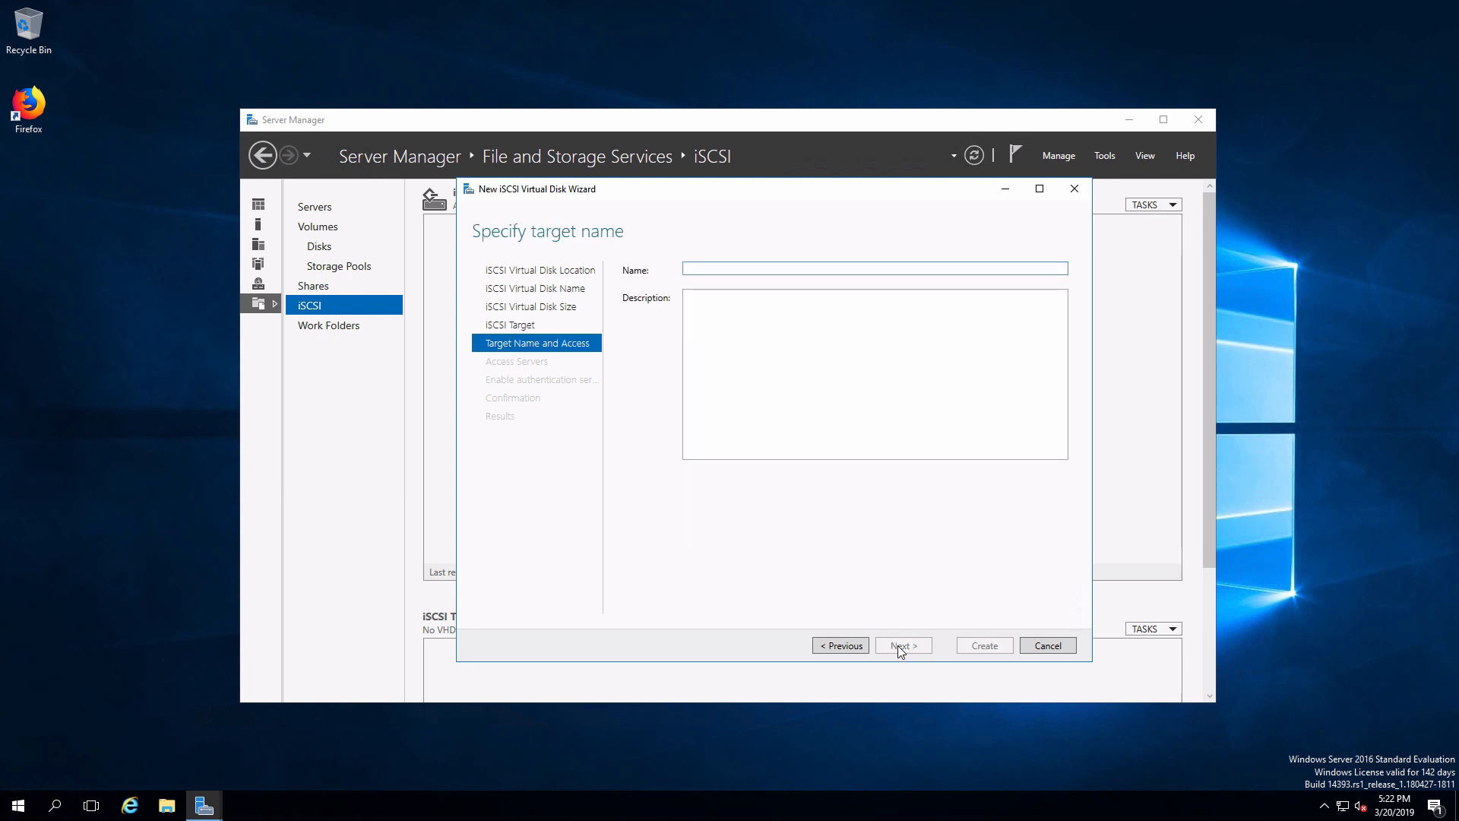
pyautogui.write('tg-JD01')
pyautogui.click(899, 646)
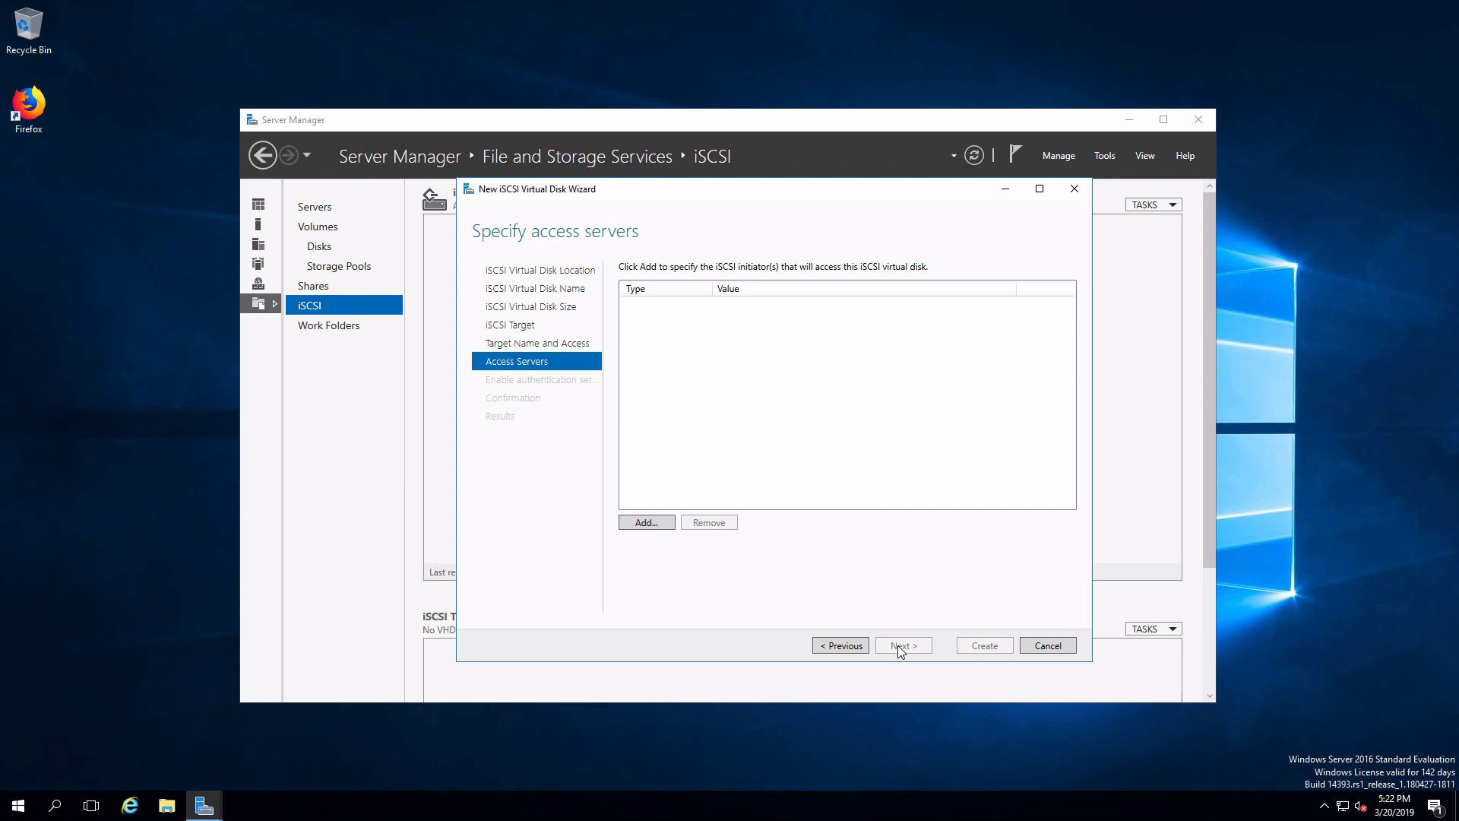
# Step: Add an access server identified by the IQN value iqn.1998-01.com.vmware:JD-ESXi01
pyautogui.click(646, 523)
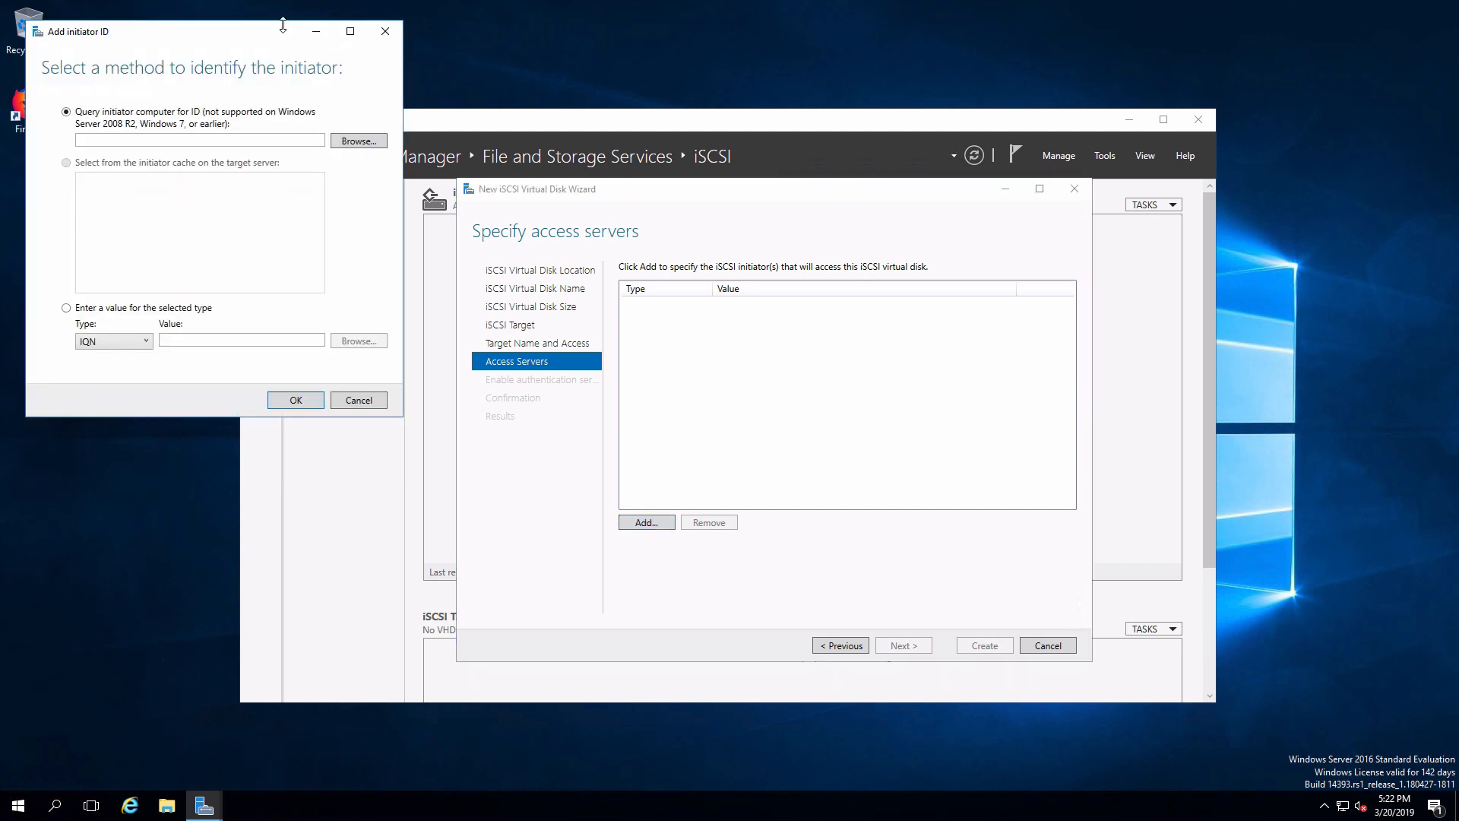
pyautogui.moveTo(282, 32); pyautogui.dragTo(788, 218)
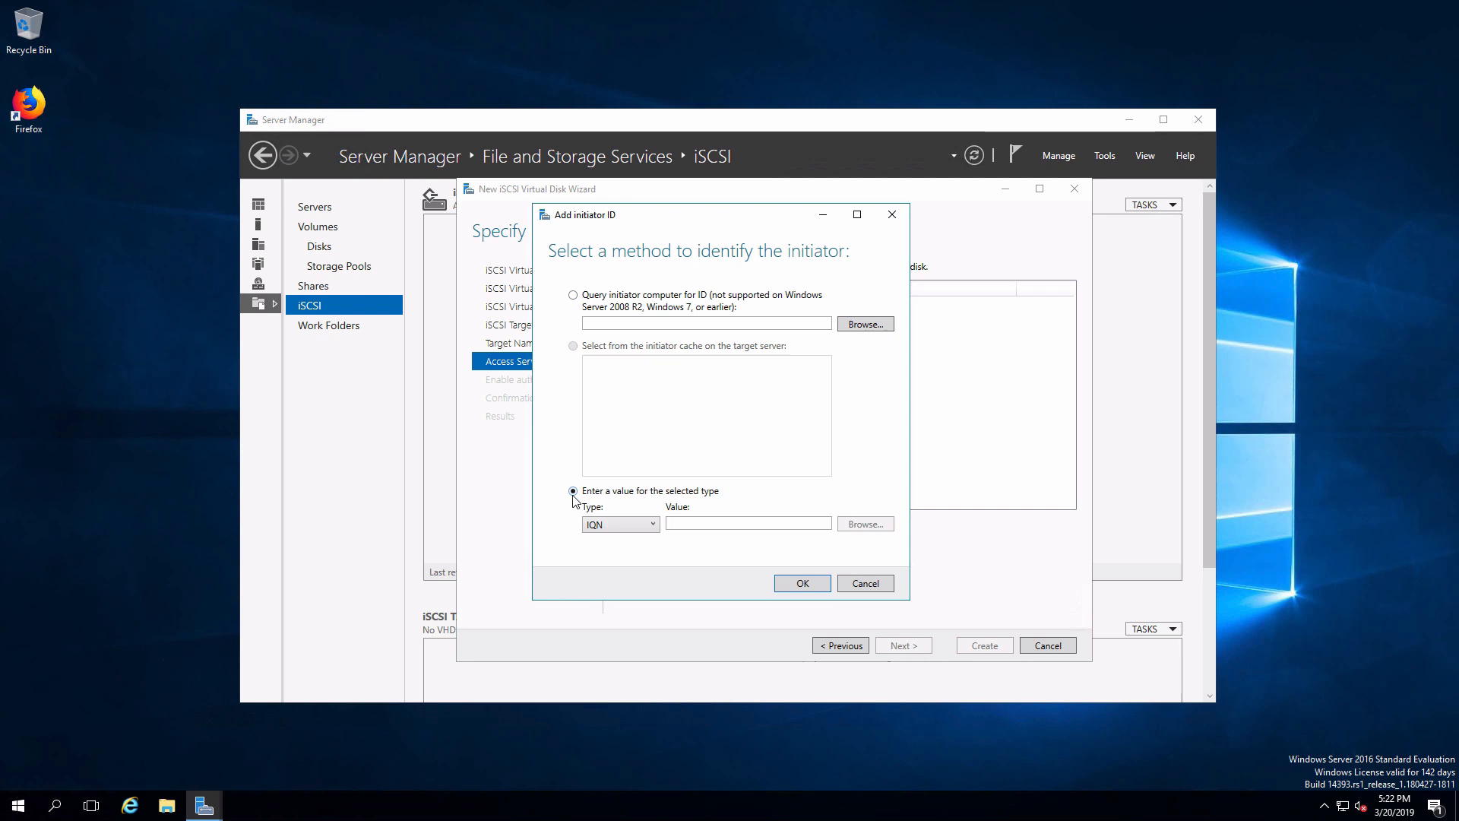
pyautogui.click(687, 521)
pyautogui.write('iqn.1998-01.com.vmware:JD-ESXi01')
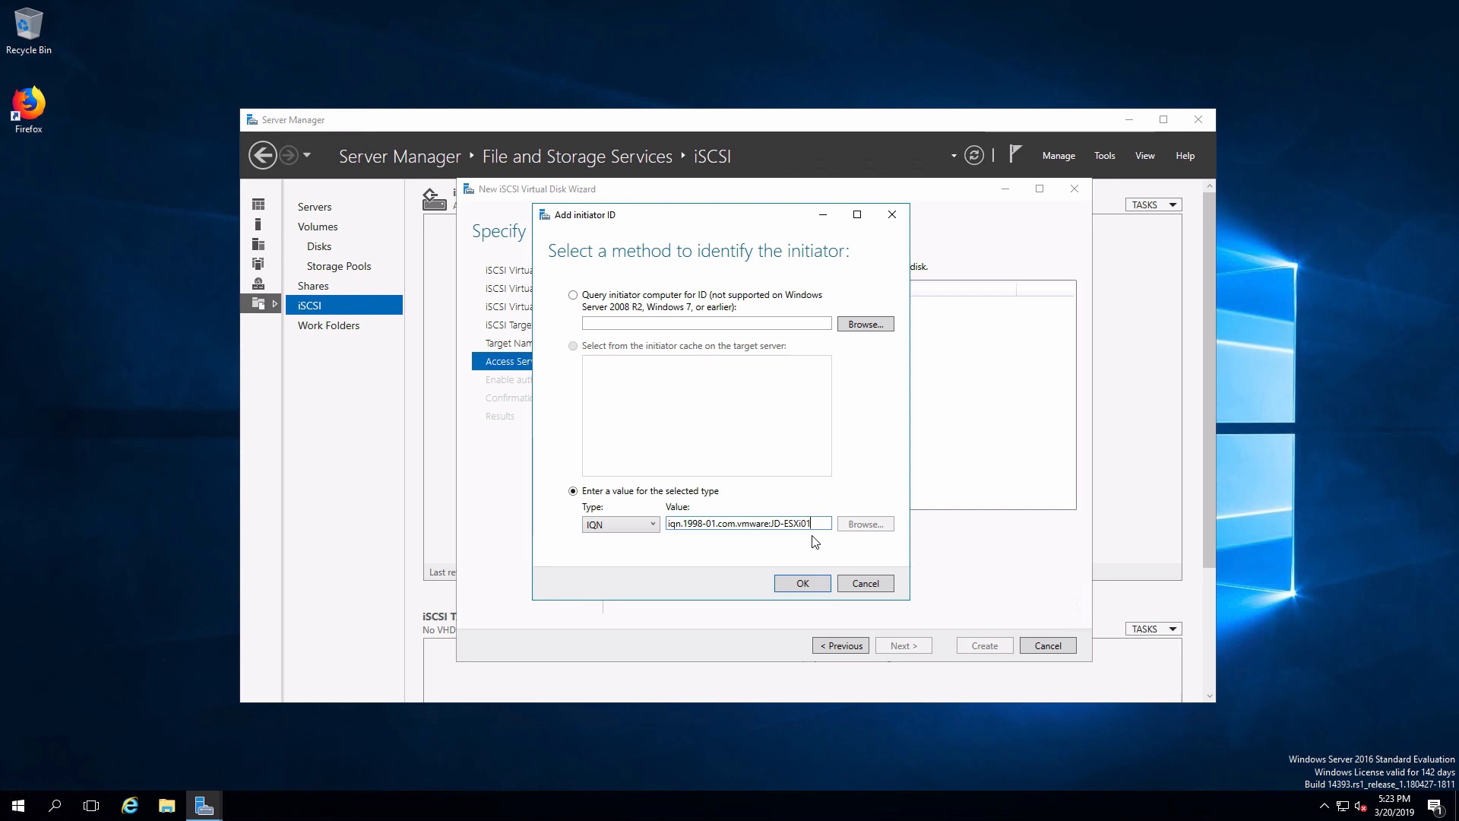
pyautogui.click(796, 587)
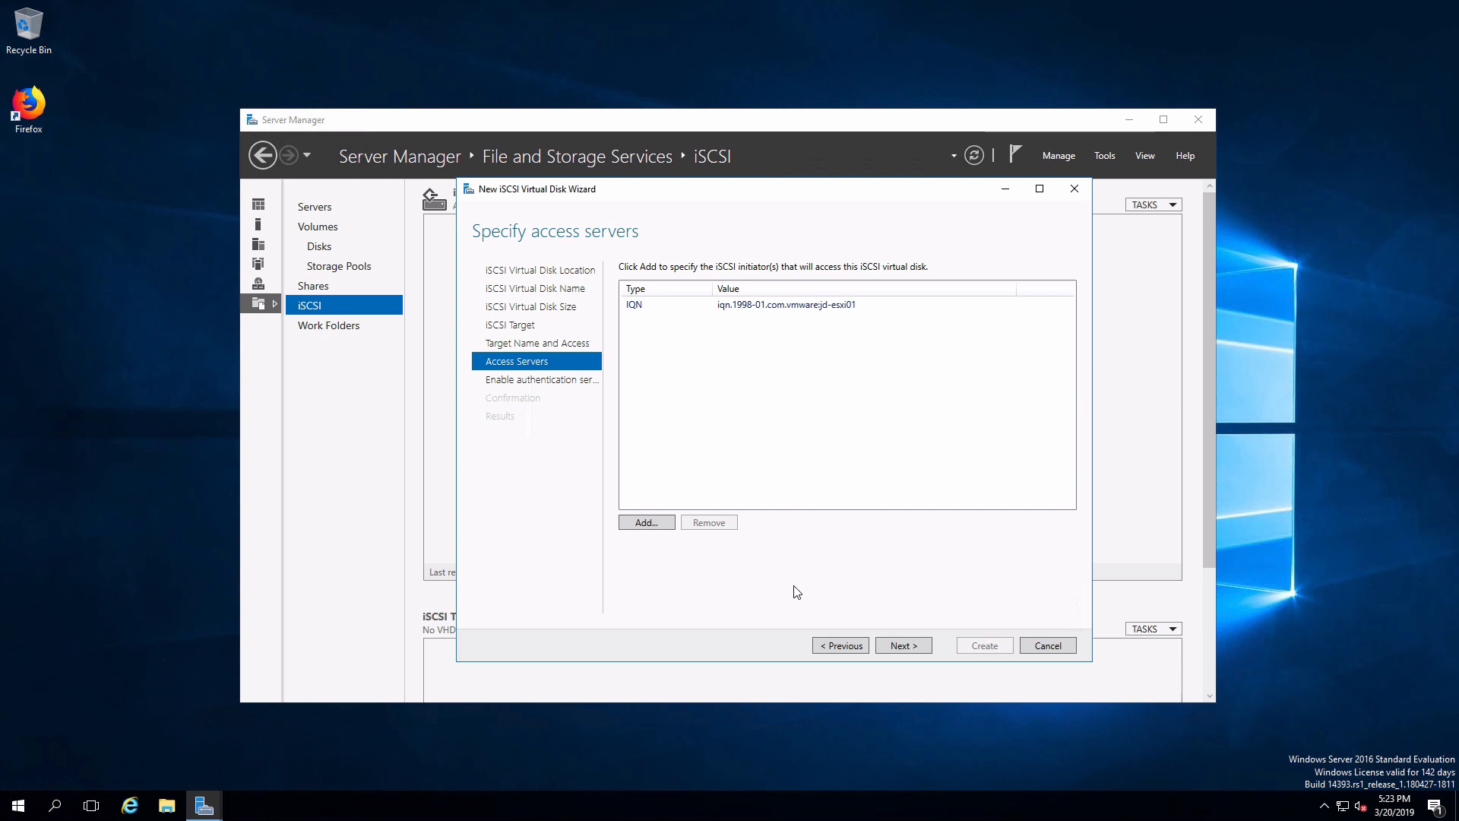
# Step: Add a second access server with the IQN value iqn.1998-01.com.vmware:JD-ESXi02 and continue to the authentication settings
pyautogui.click(647, 522)
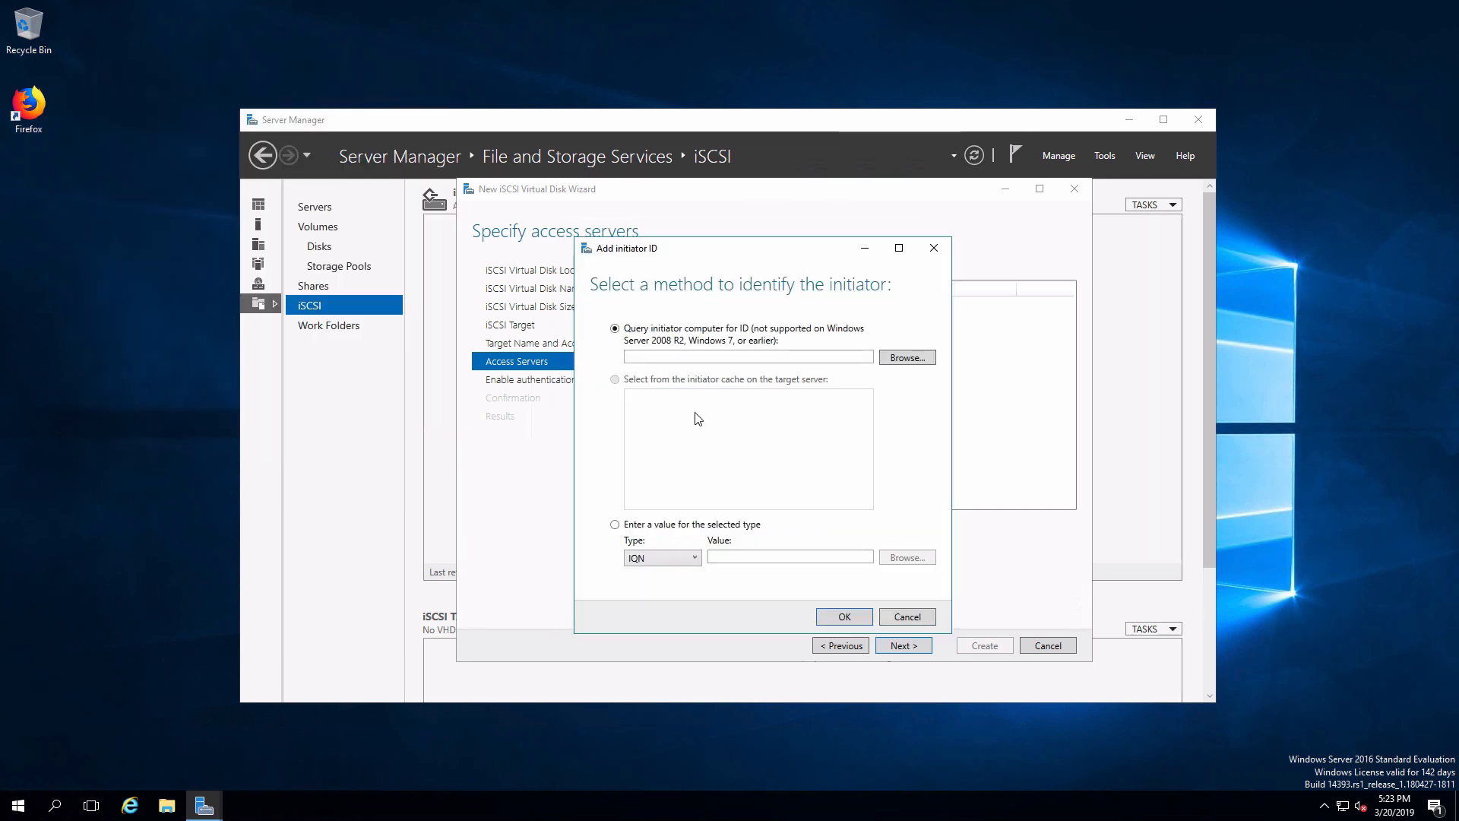
pyautogui.click(615, 524)
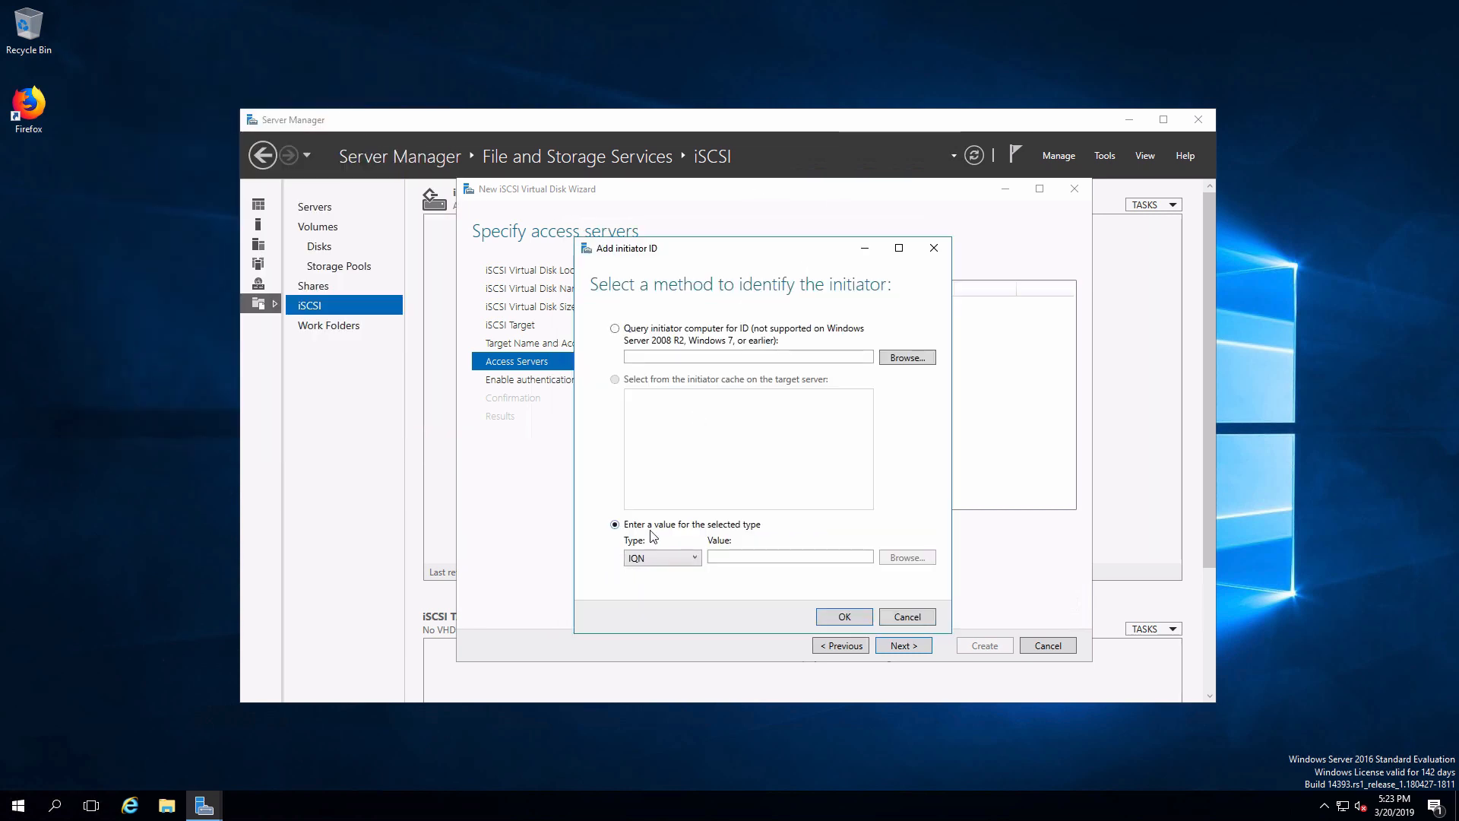
pyautogui.click(733, 558)
pyautogui.write('iqn.1998-01.com.vmware:JD-ESXi02')
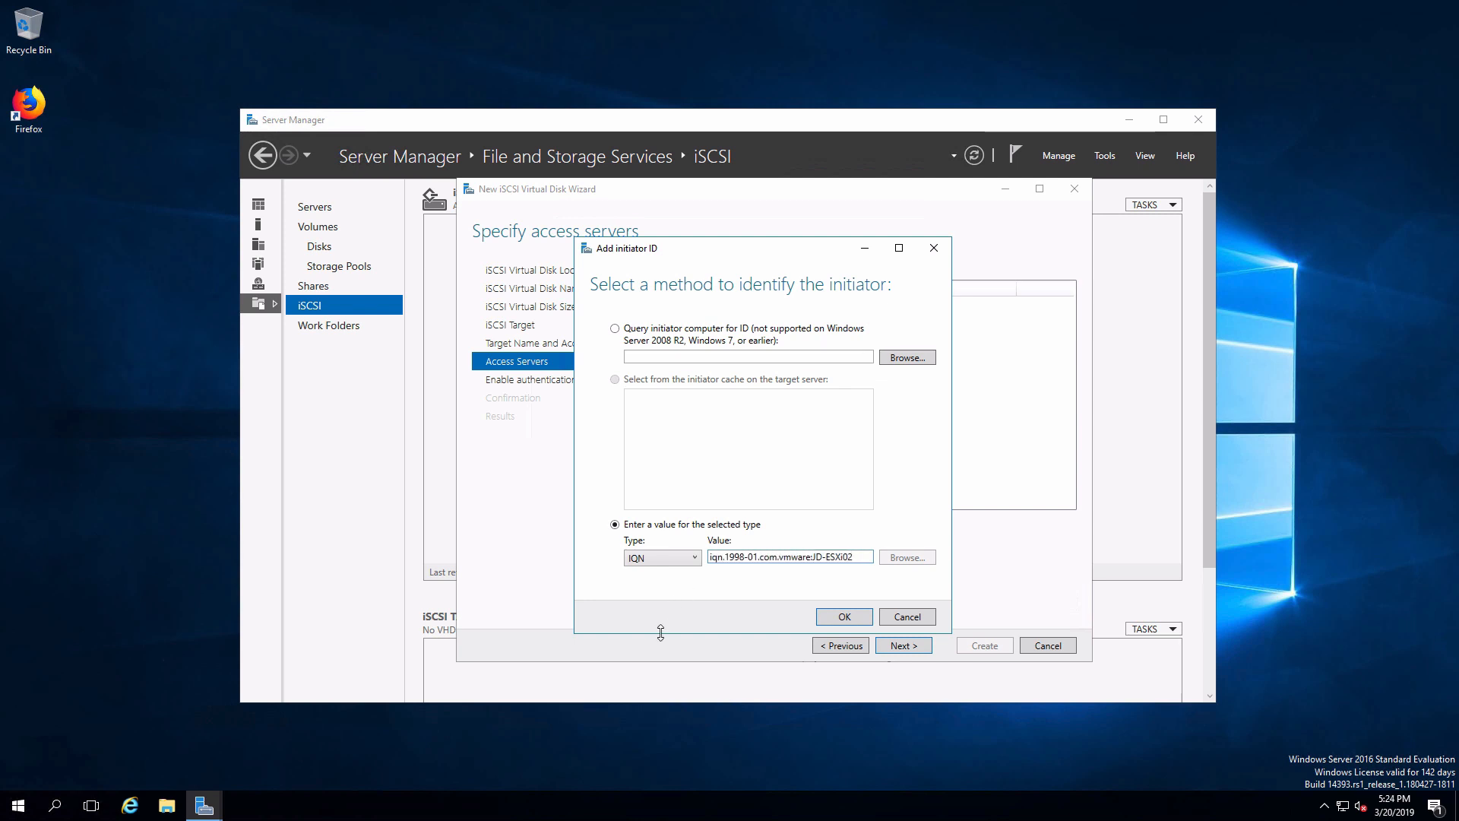
pyautogui.click(834, 622)
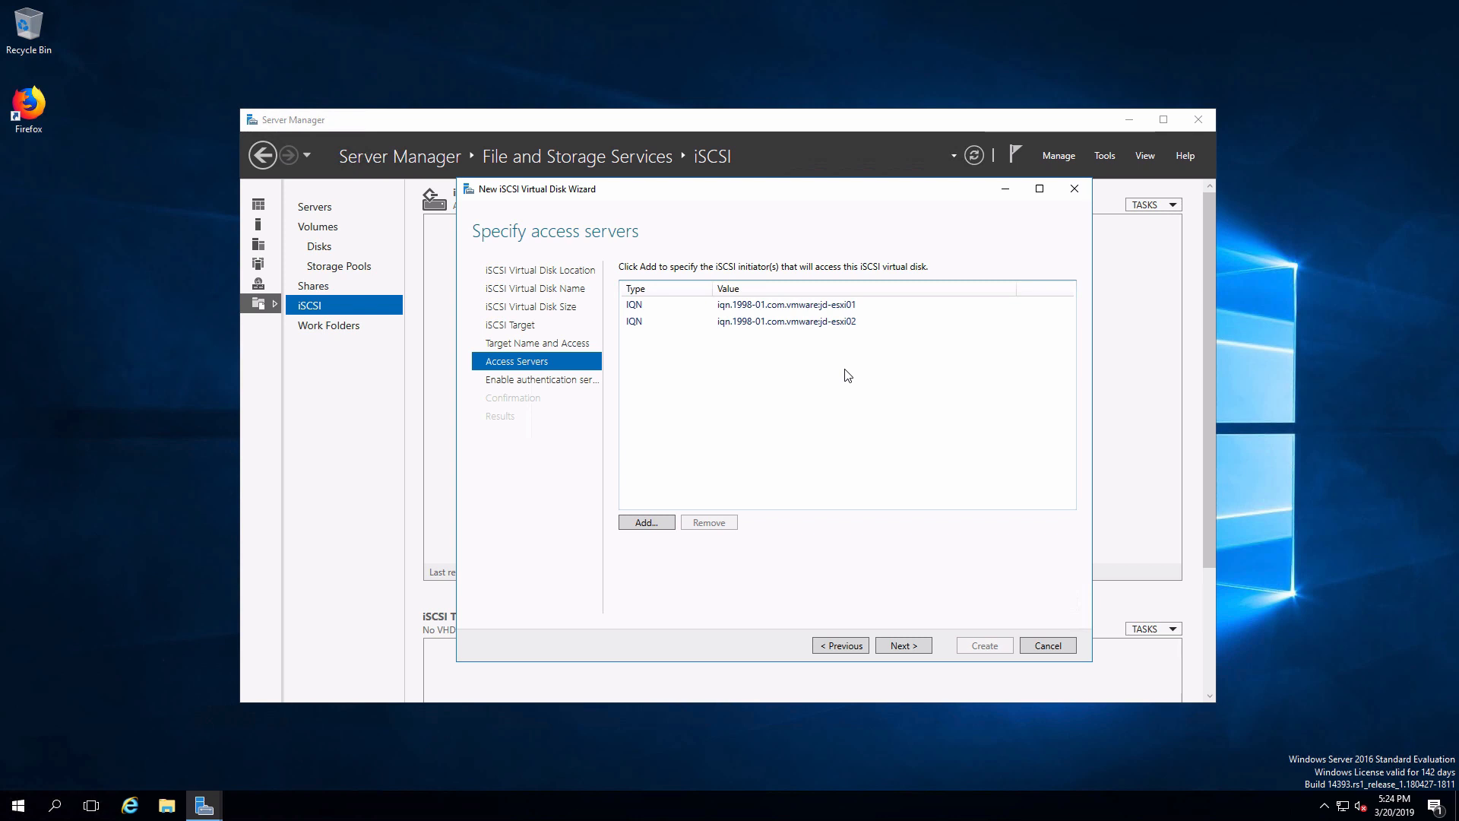
pyautogui.click(896, 645)
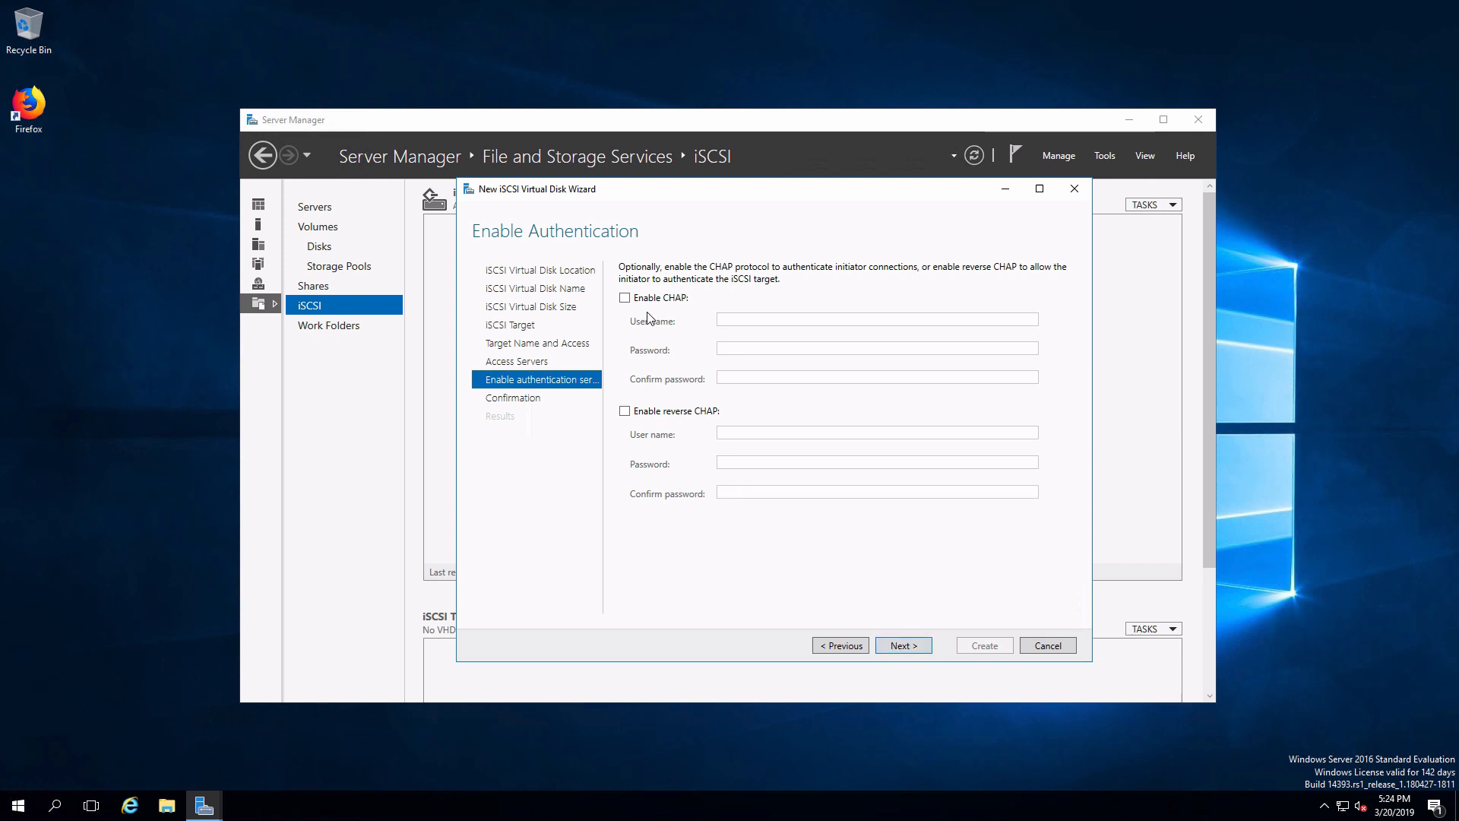
# Step: Enable CHAP with the user name storageuser, enter and confirm the CHAP password, and leave reverse CHAP disabled
pyautogui.click(624, 298)
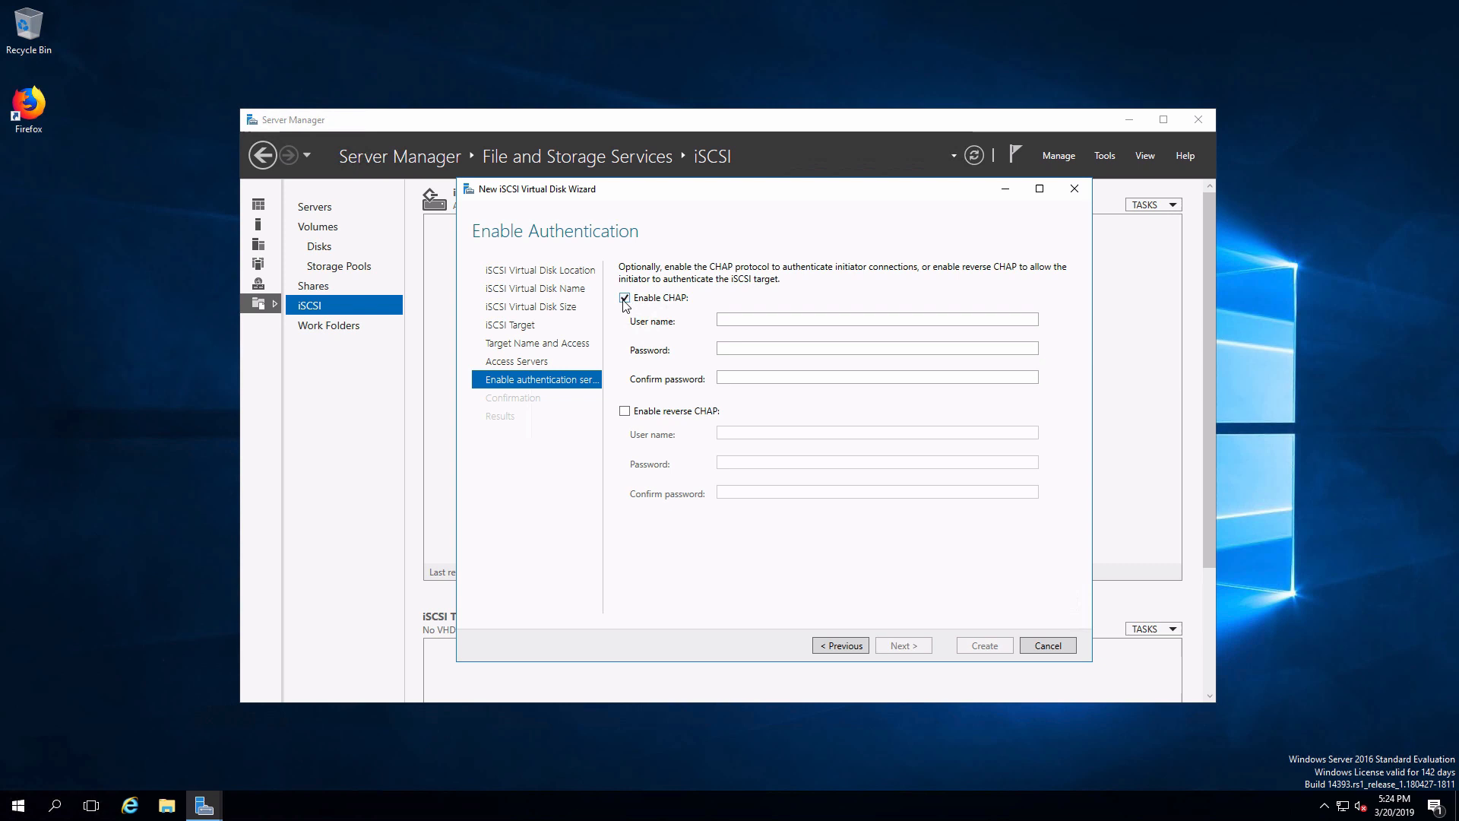
pyautogui.click(764, 318)
pyautogui.write('s')
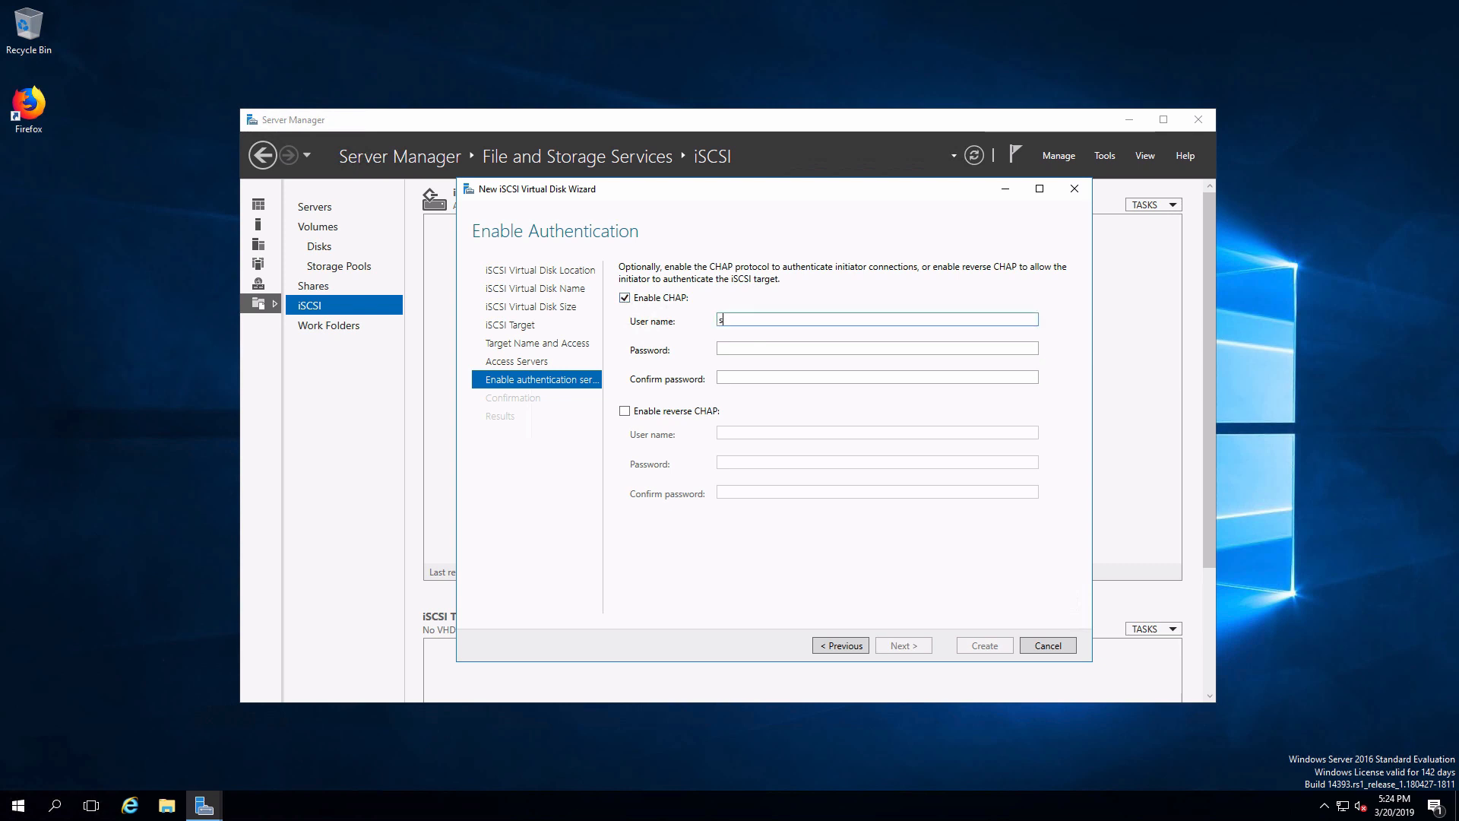
pyautogui.write('torageuser')
pyautogui.click(760, 347)
pyautogui.write('************')
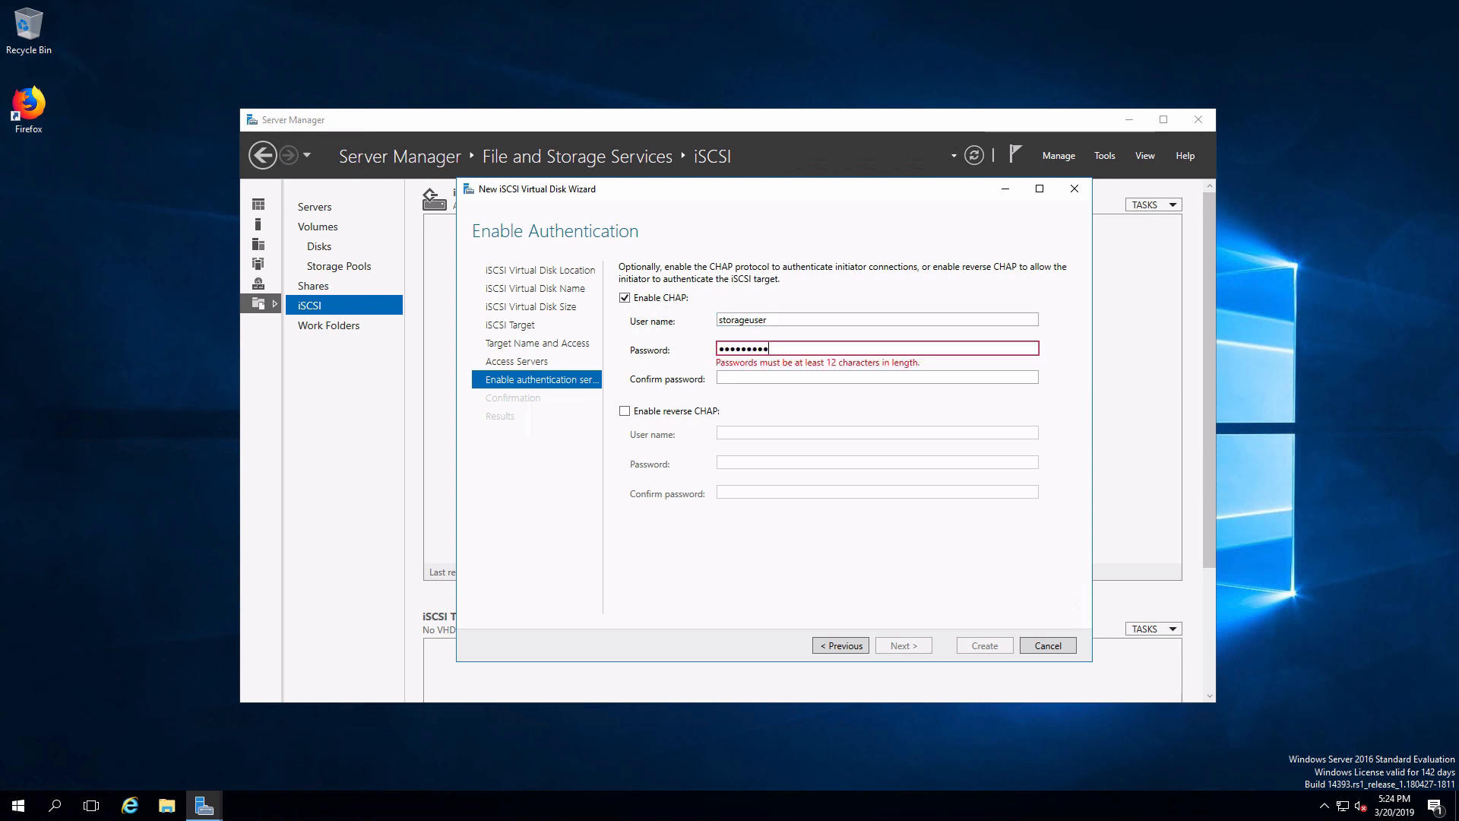
pyautogui.click(774, 373)
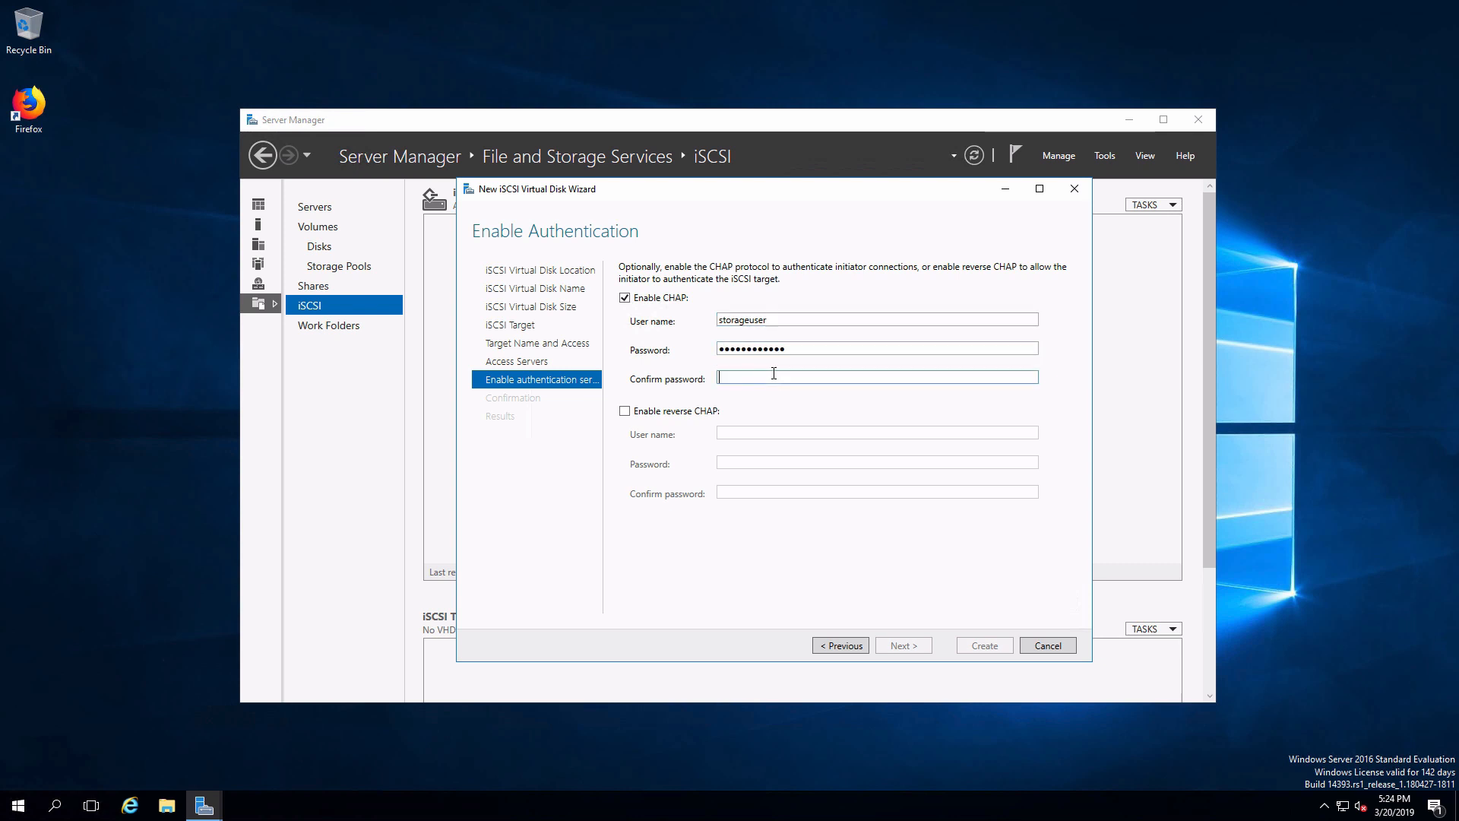
pyautogui.write('************')
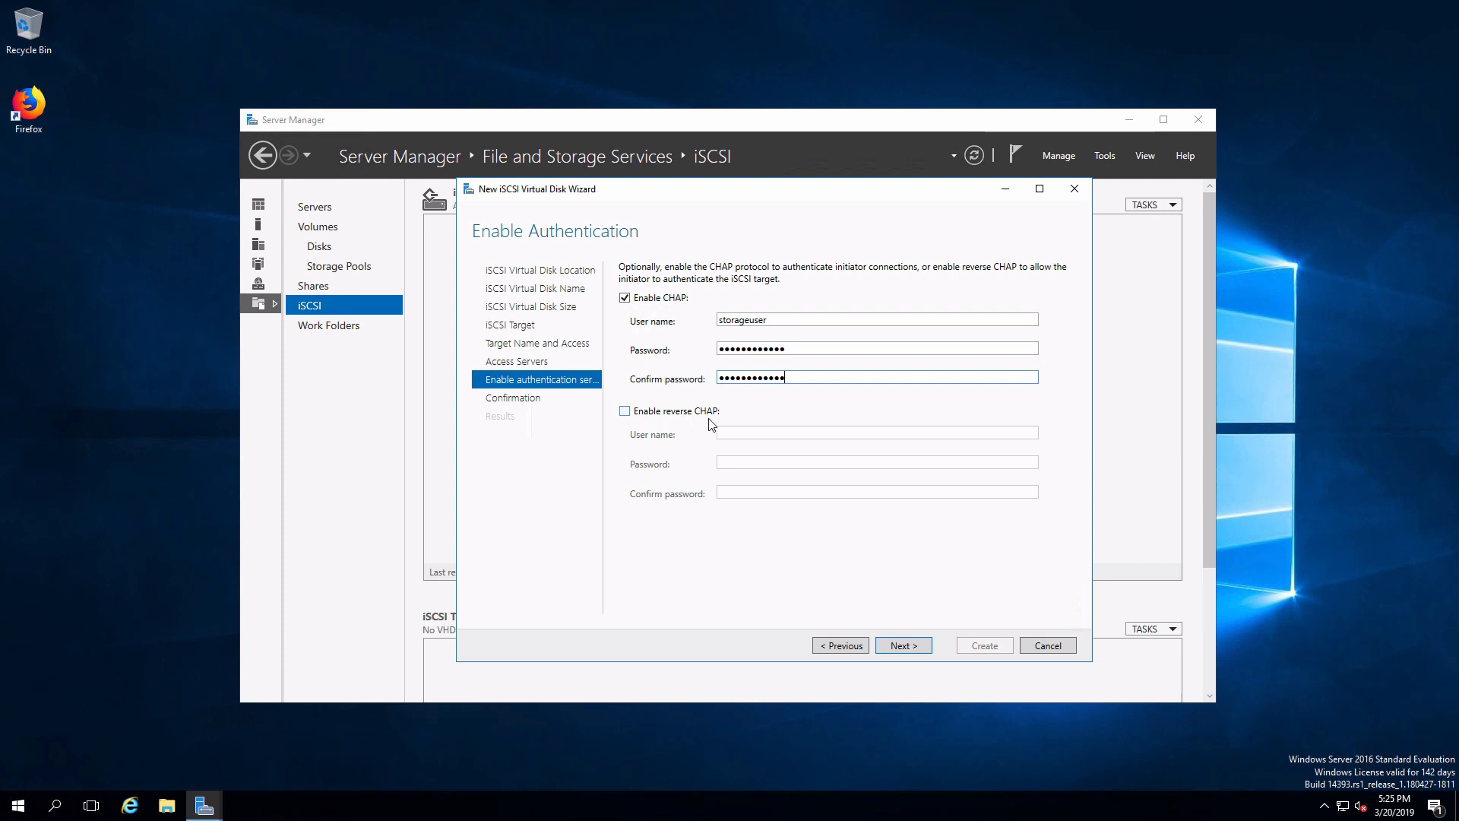
pyautogui.click(912, 646)
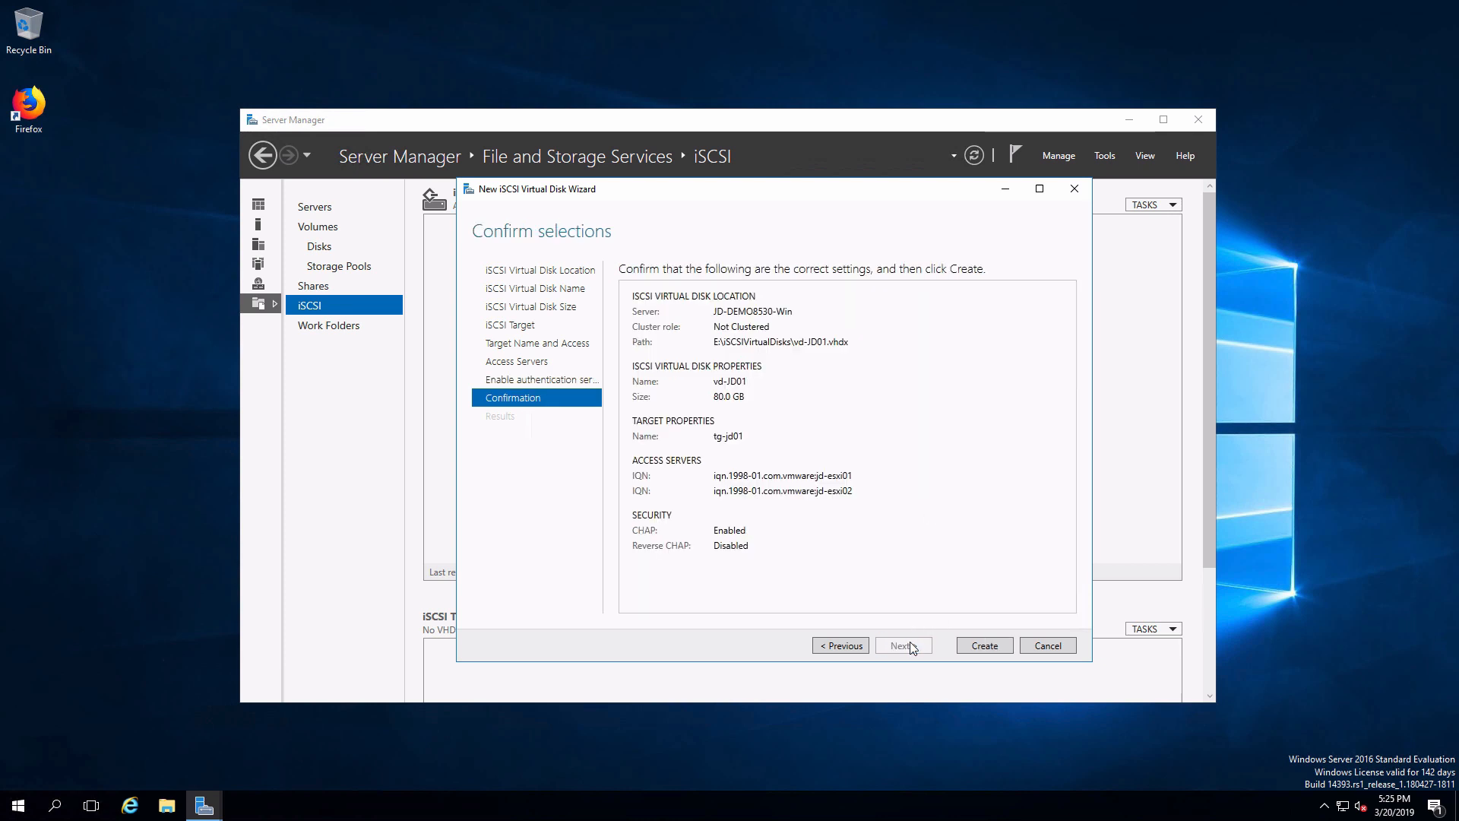
# Step: Create the iSCSI virtual disk with the confirmed settings, close the wizard and check the new entry under iSCSI Targets
pyautogui.click(982, 645)
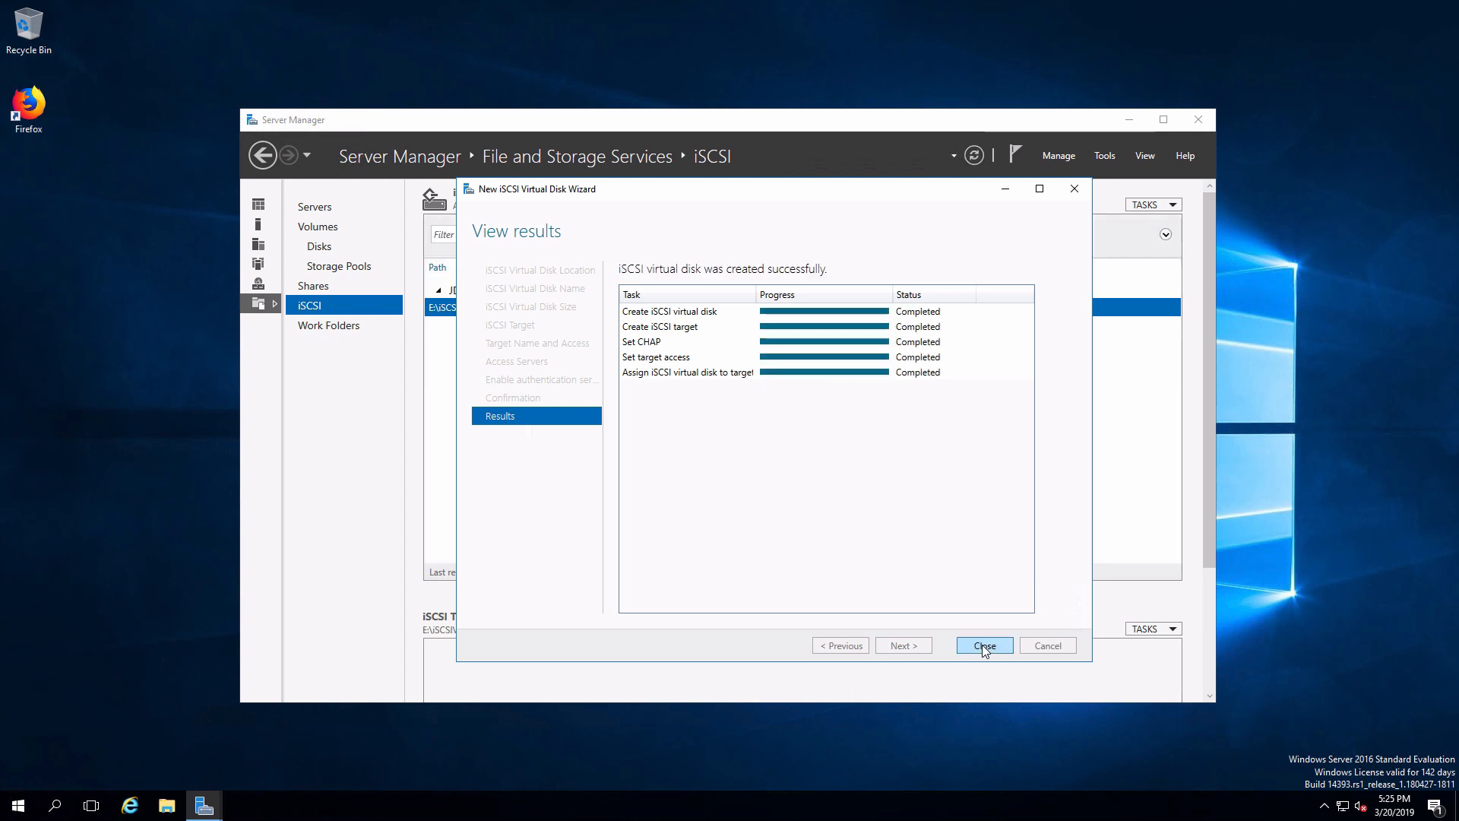
pyautogui.click(983, 645)
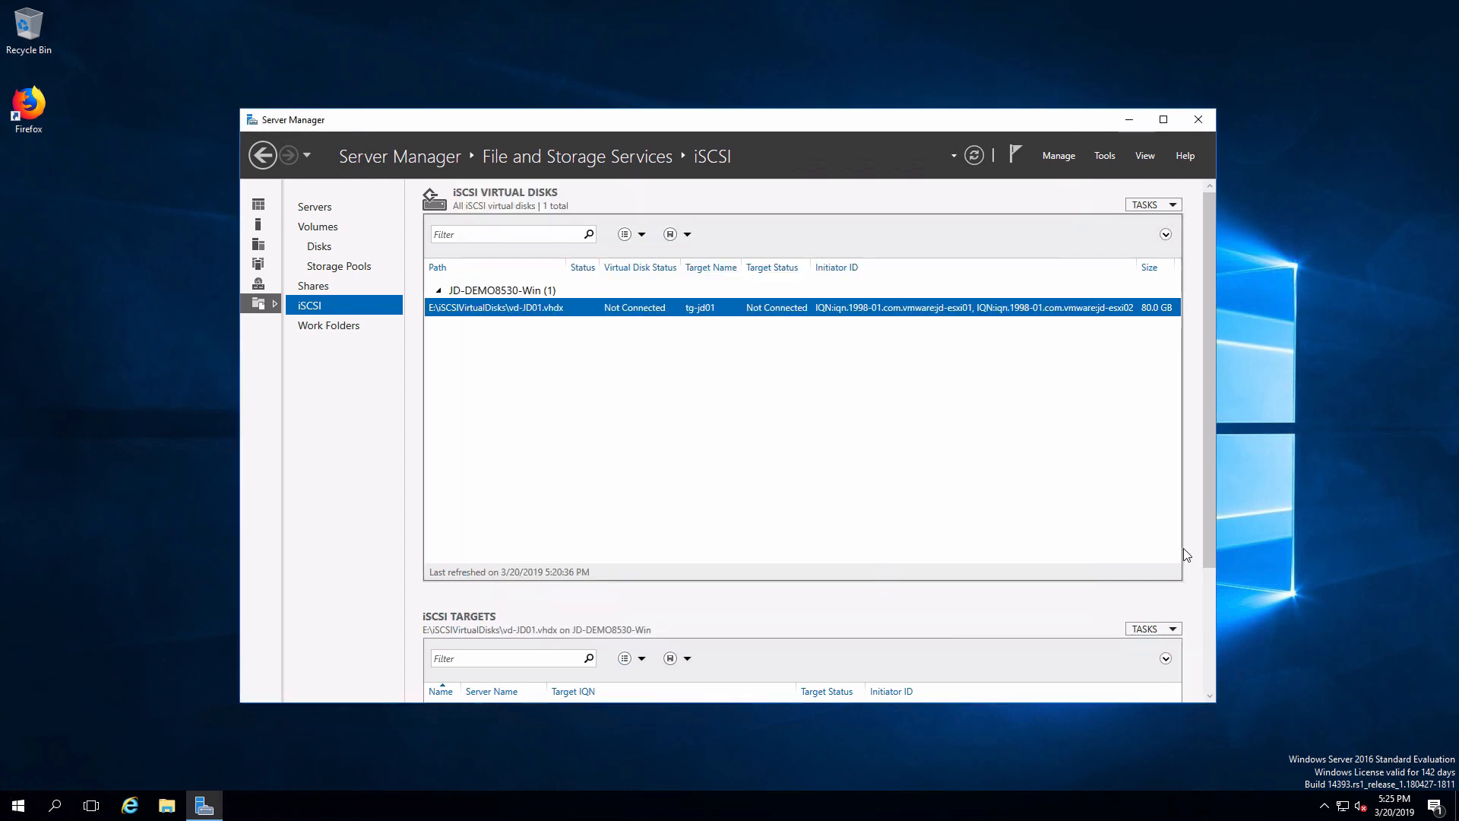
pyautogui.scroll(-5, 1212, 547)
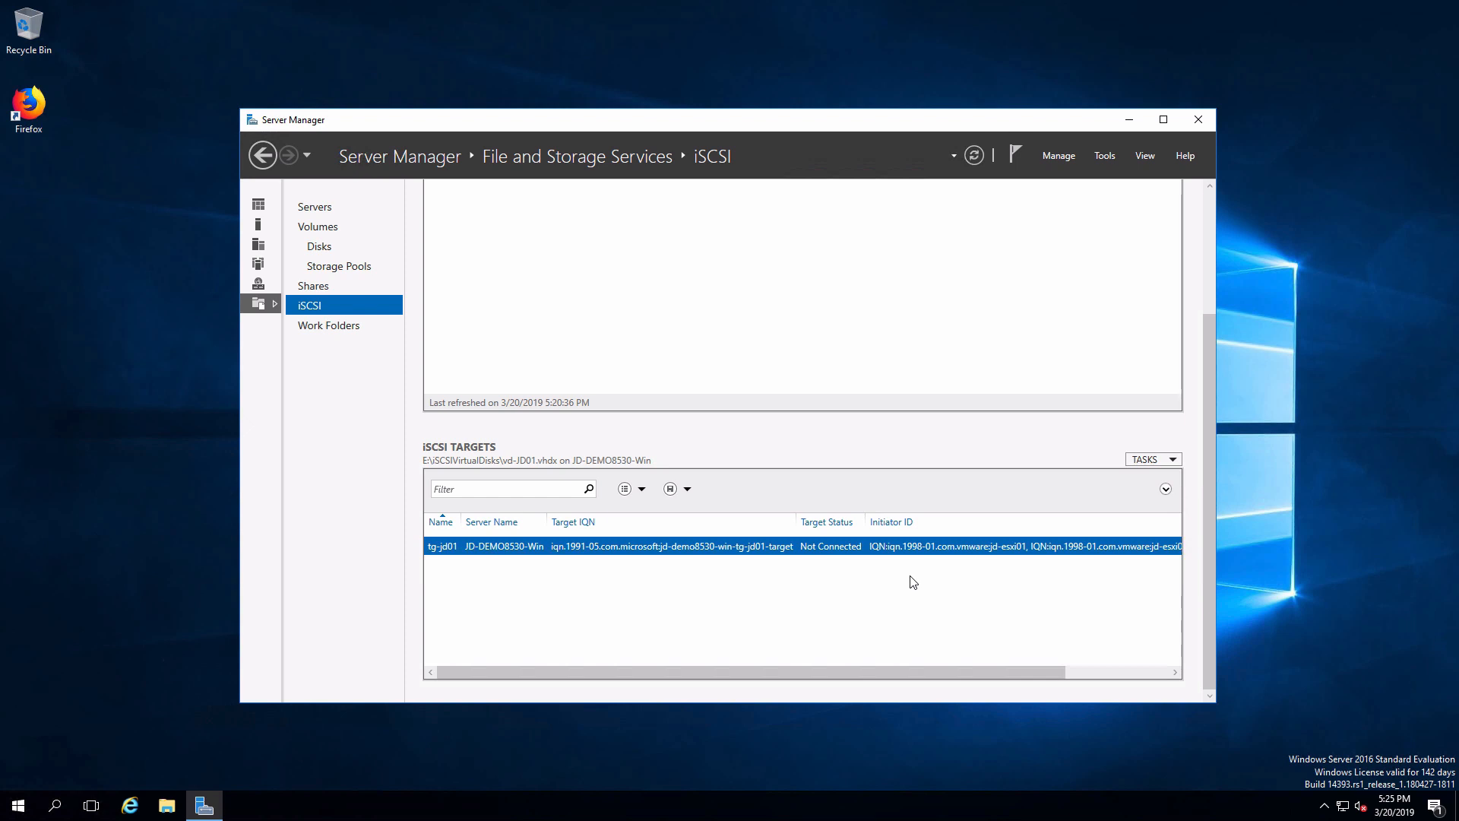
# Step: Inspect the virtual disk file in the iSCSIVirtualDisks folder on volume E: using File Explorer, then close it
pyautogui.click(168, 809)
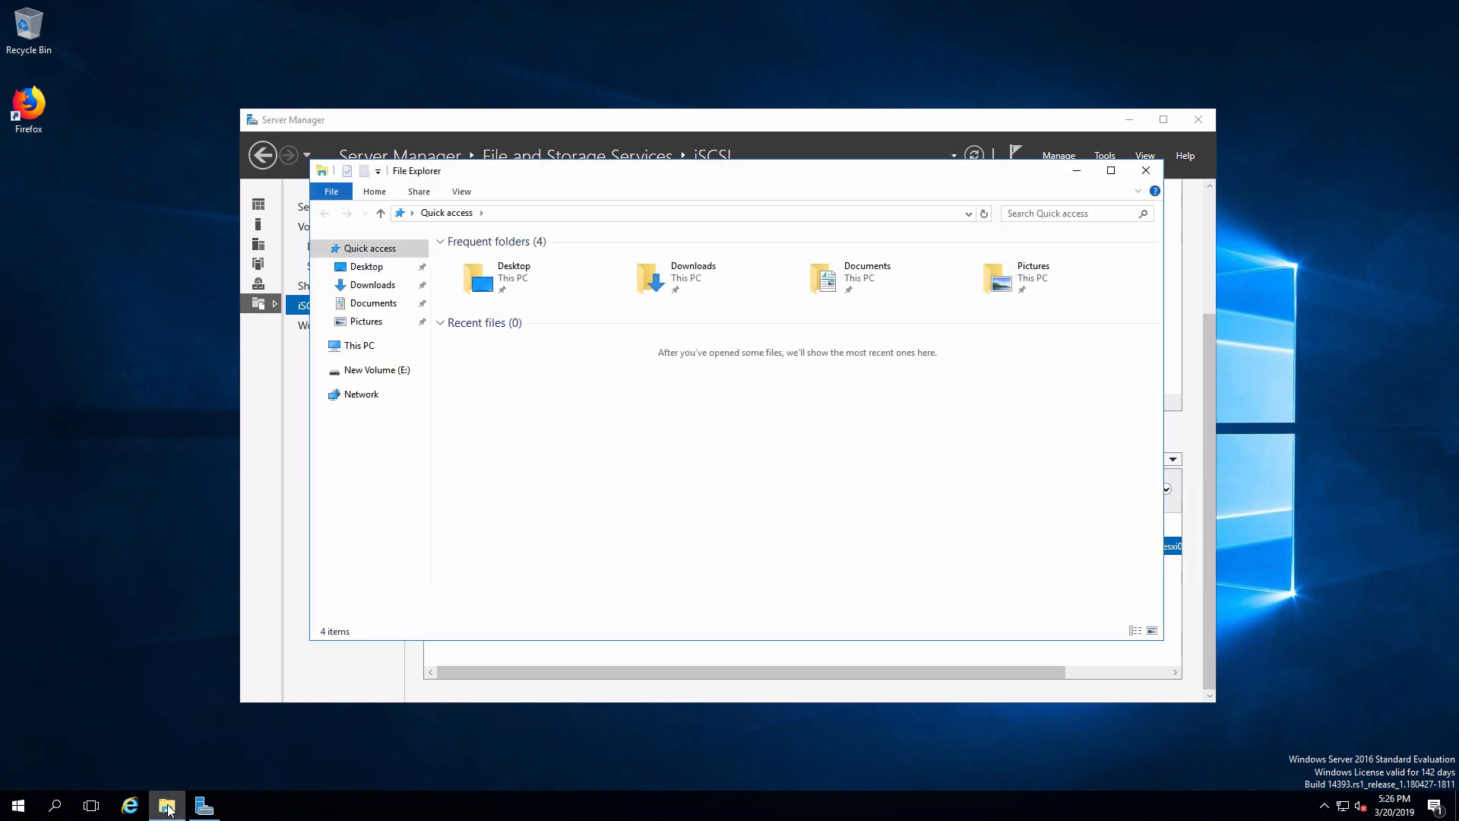
pyautogui.click(377, 376)
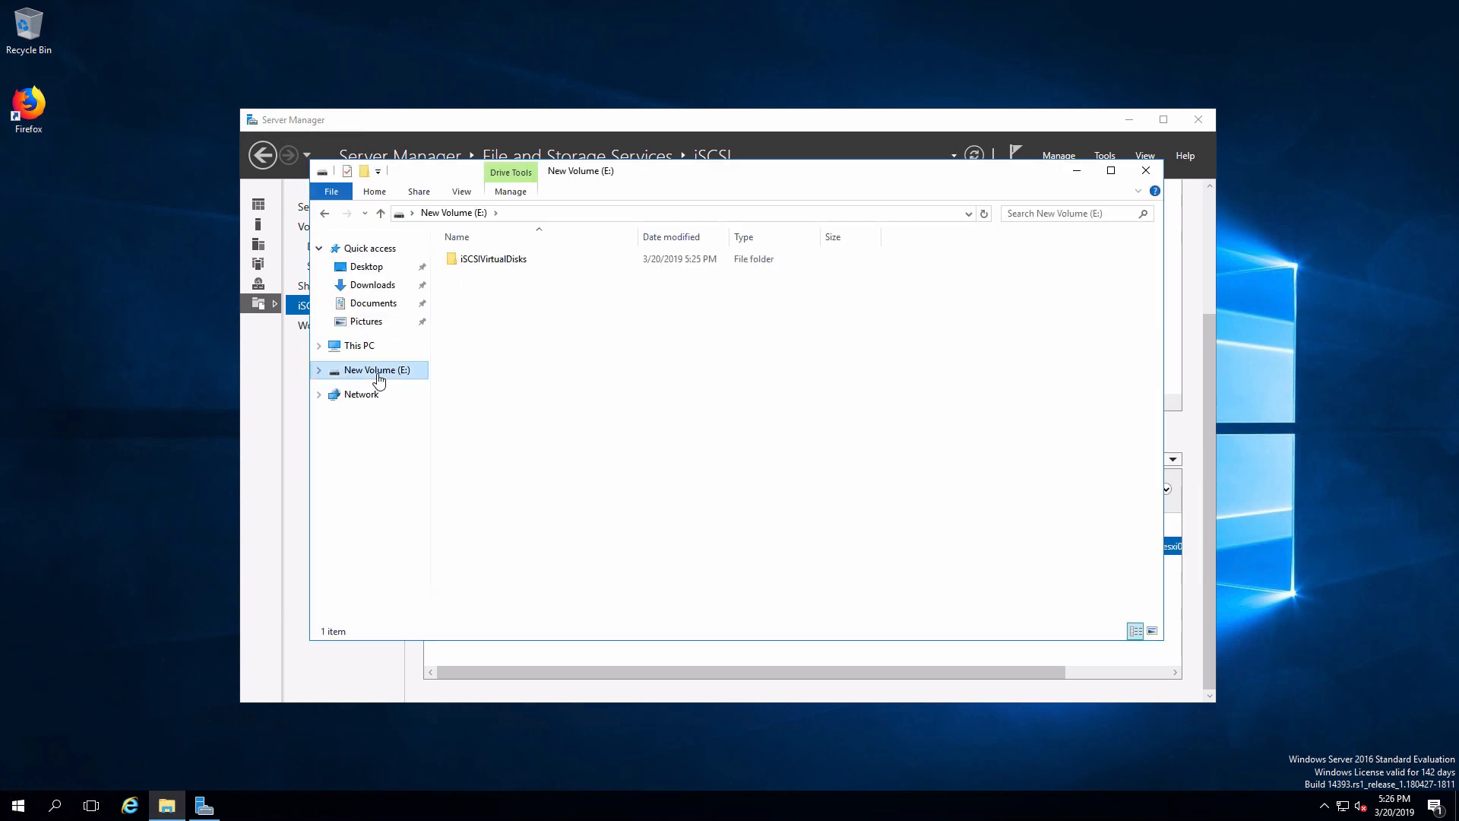
pyautogui.click(490, 266)
pyautogui.click(487, 262)
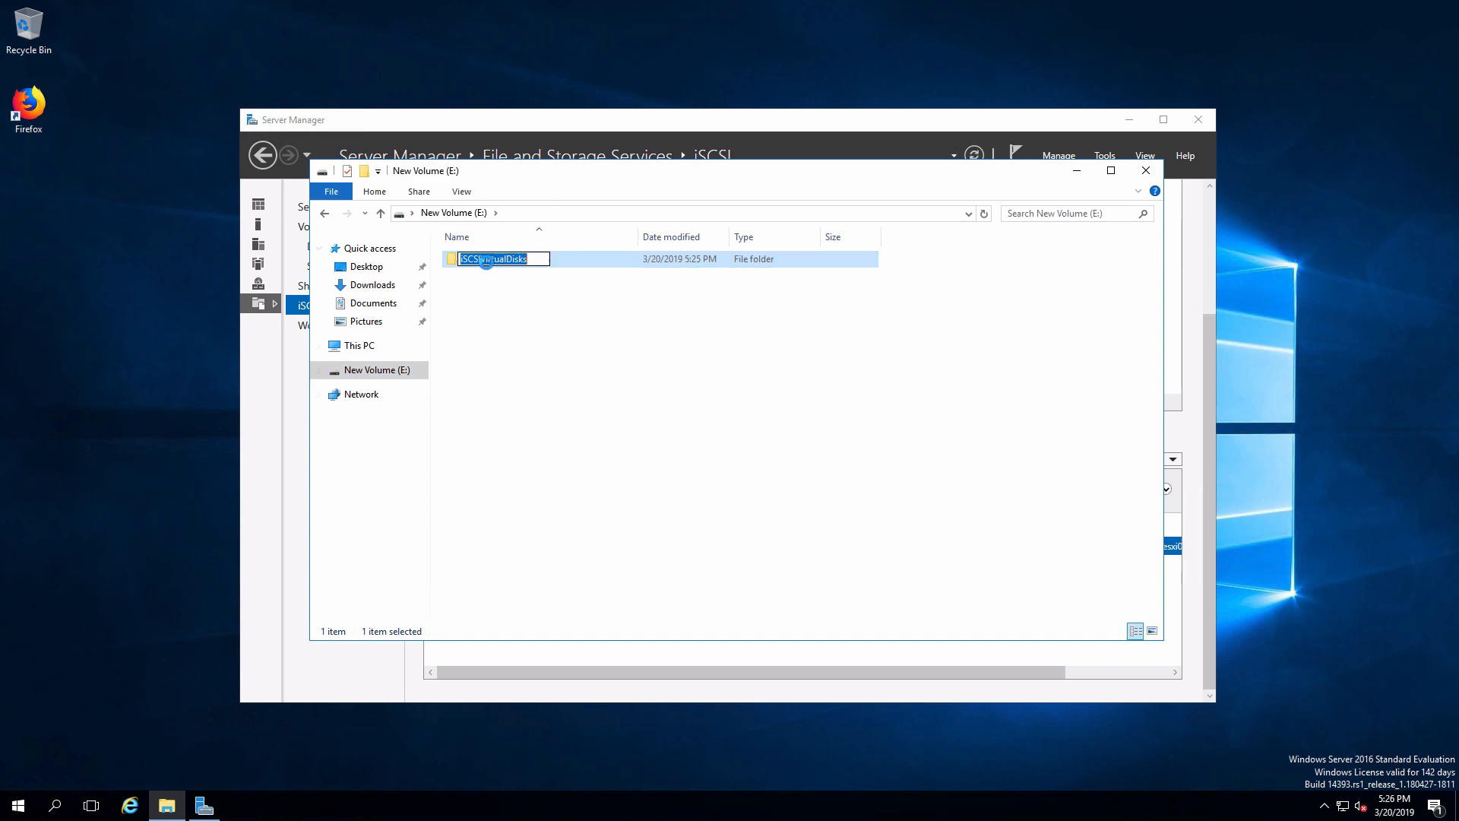
pyautogui.doubleClick(452, 262)
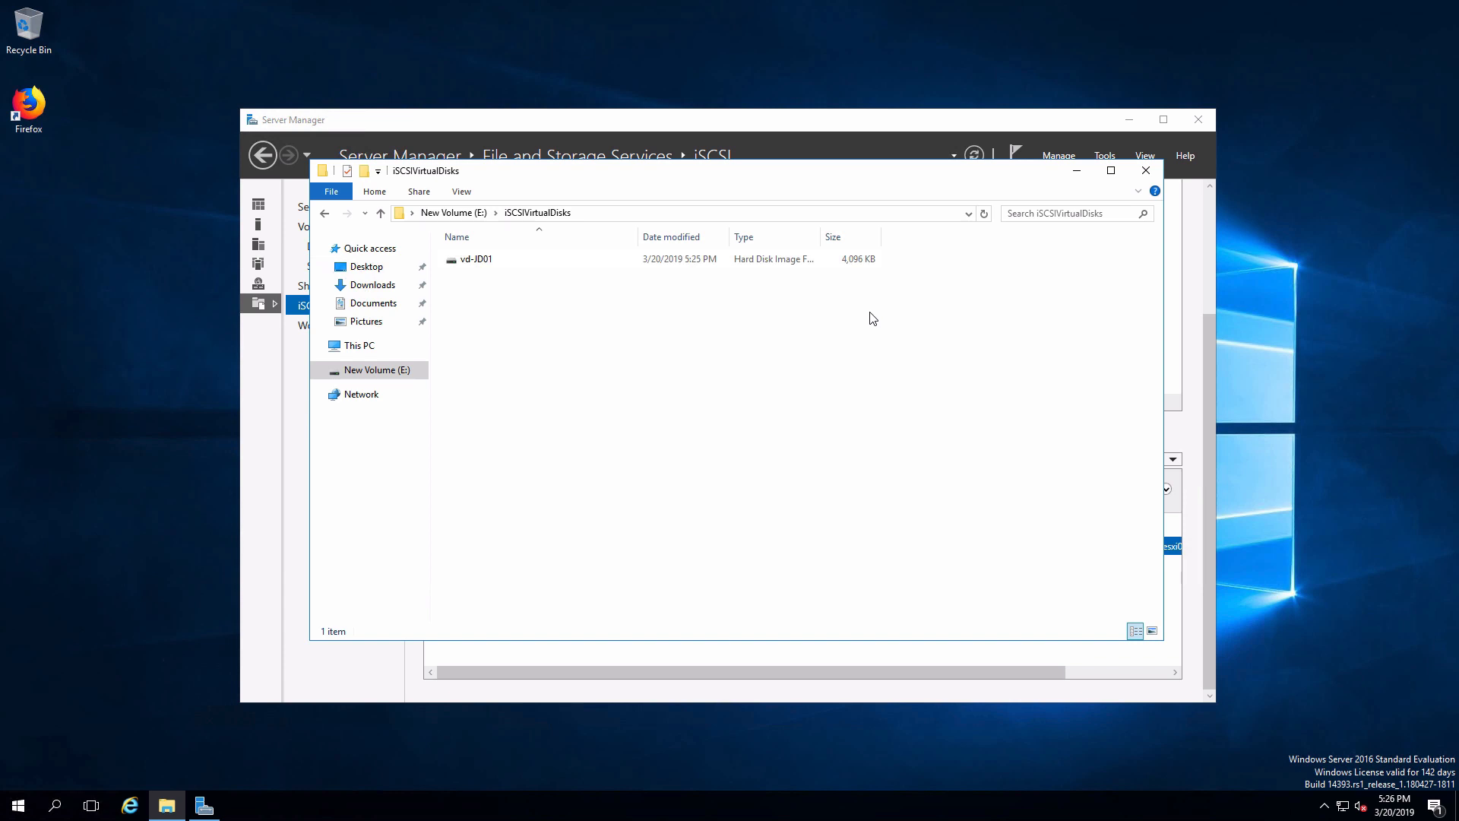
pyautogui.click(1151, 173)
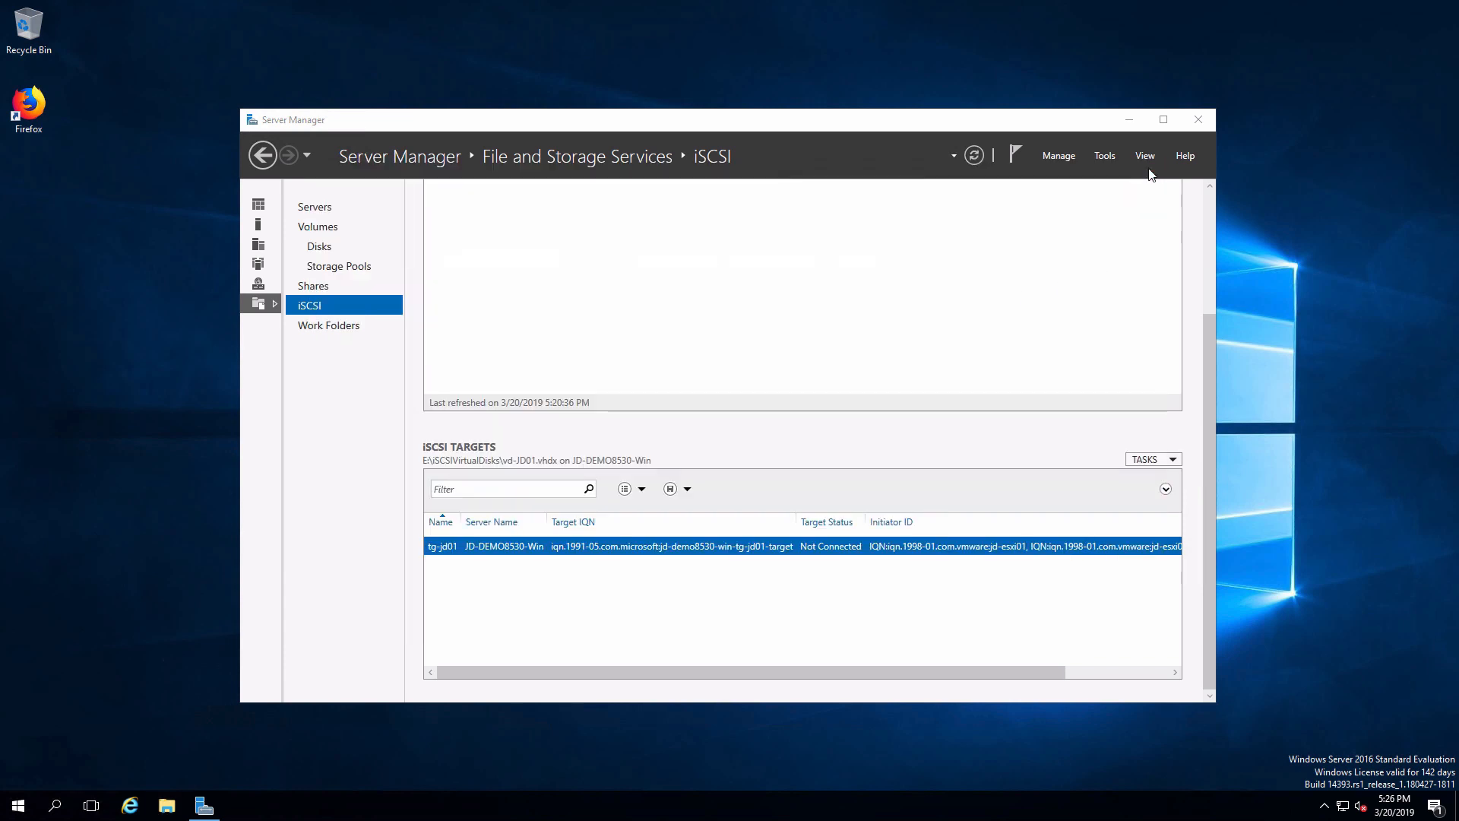
# Step: Exclude the network address 10.174.46.192 from iSCSI storage requests in the server's iSCSI target settings
pyautogui.click(319, 214)
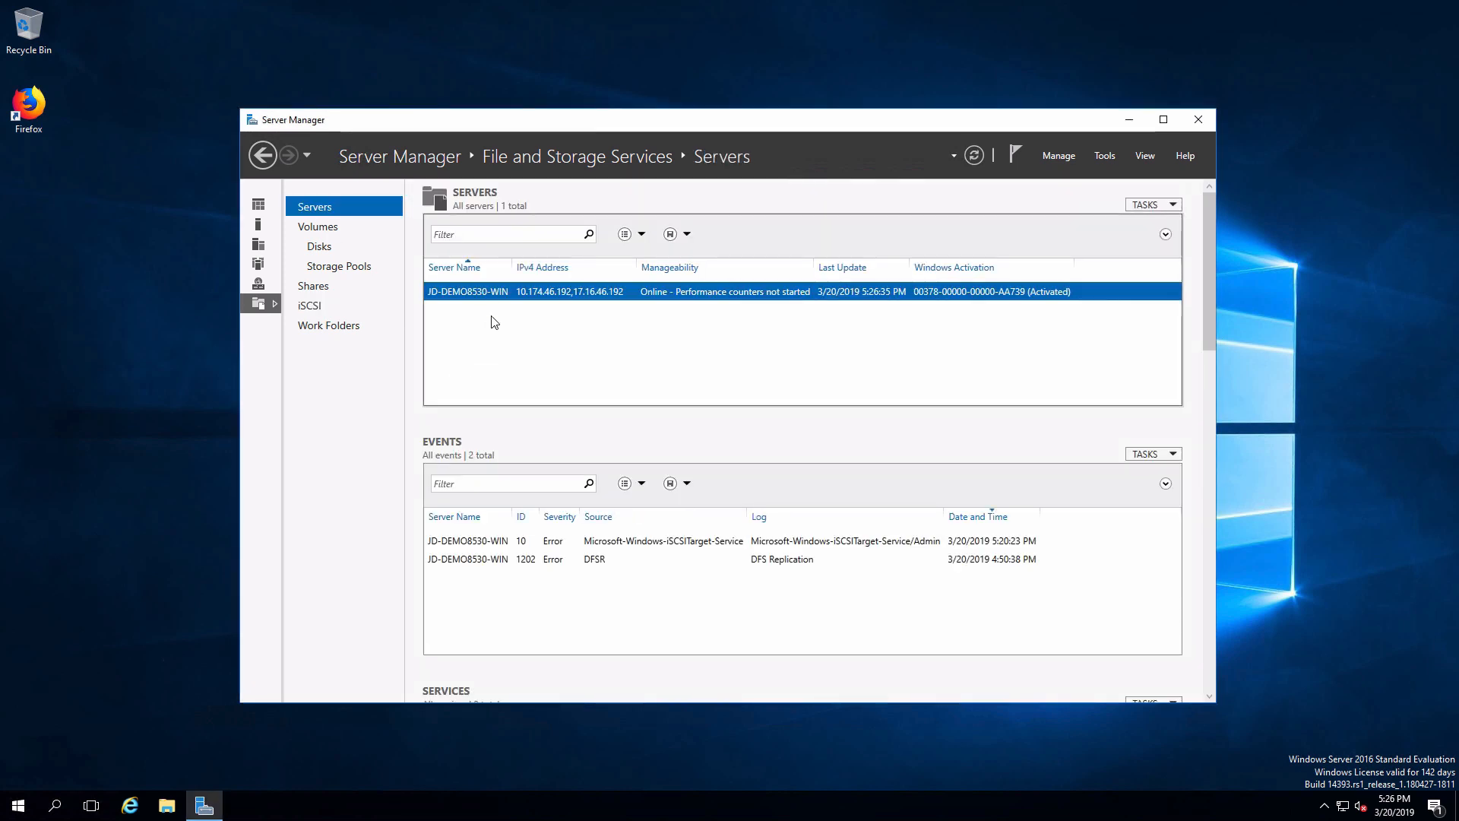
pyautogui.rightClick(502, 298)
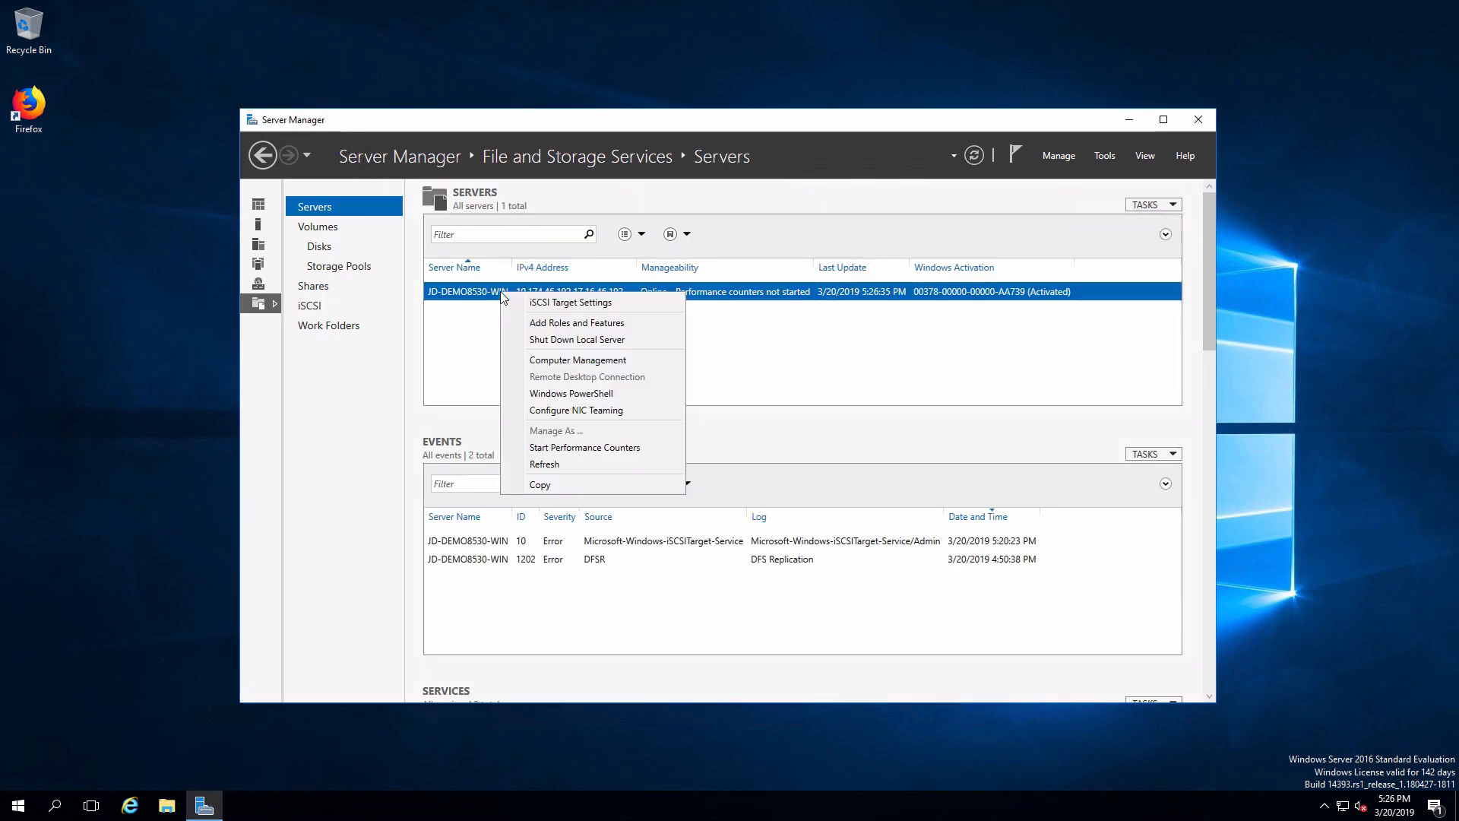
pyautogui.click(559, 303)
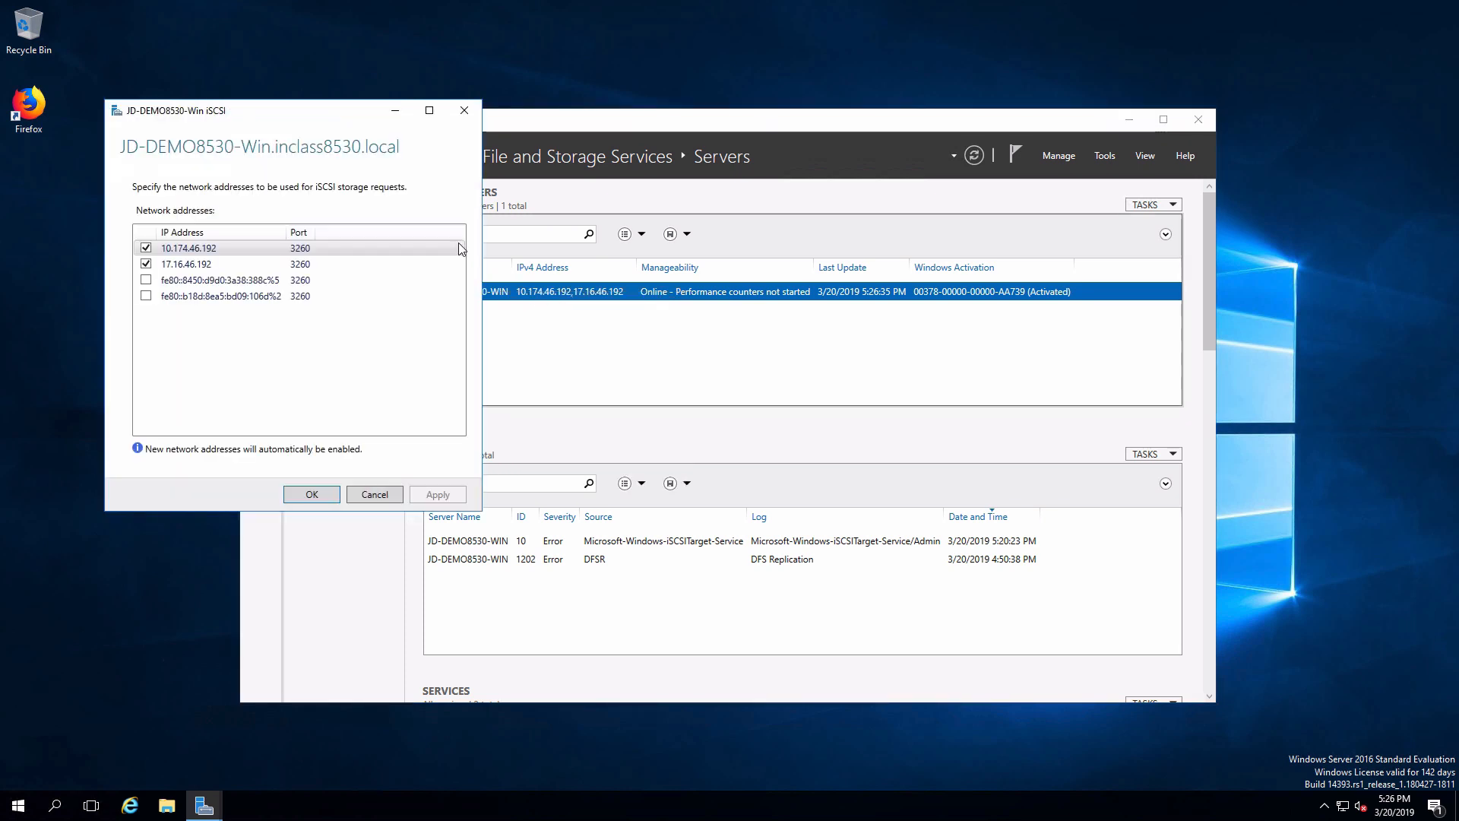
pyautogui.moveTo(342, 122); pyautogui.dragTo(810, 279)
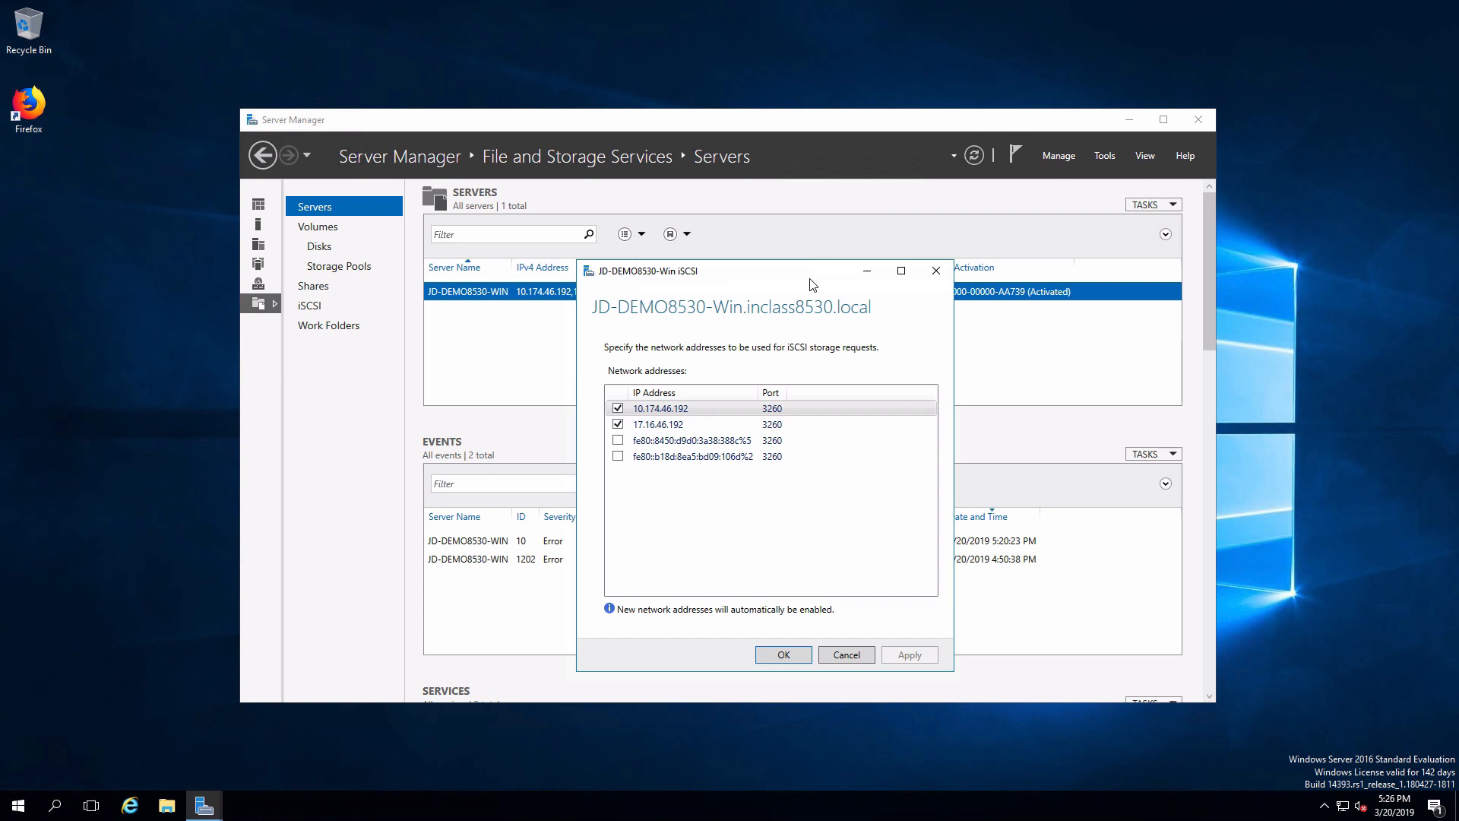
pyautogui.click(618, 409)
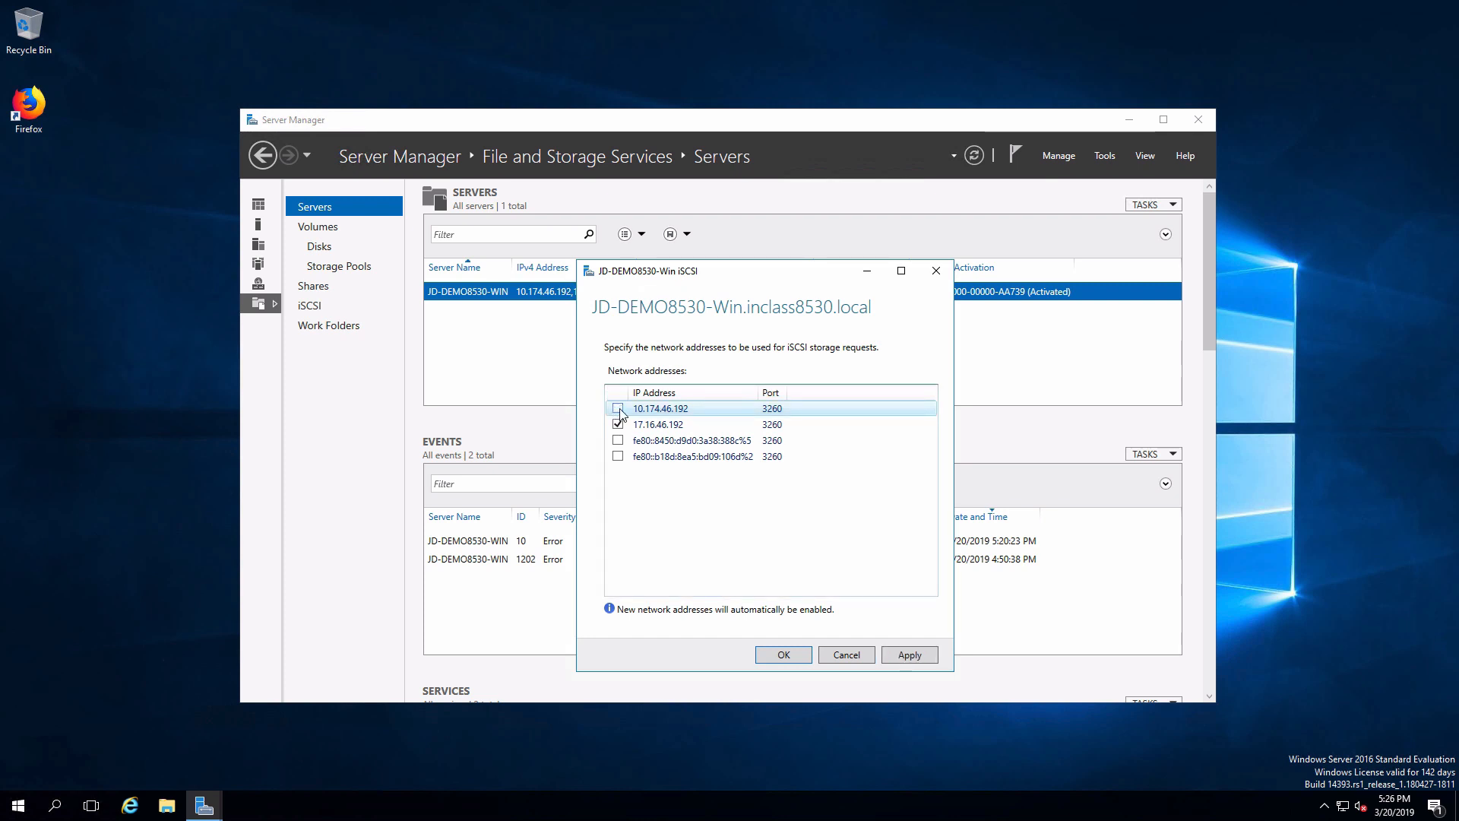
pyautogui.click(775, 654)
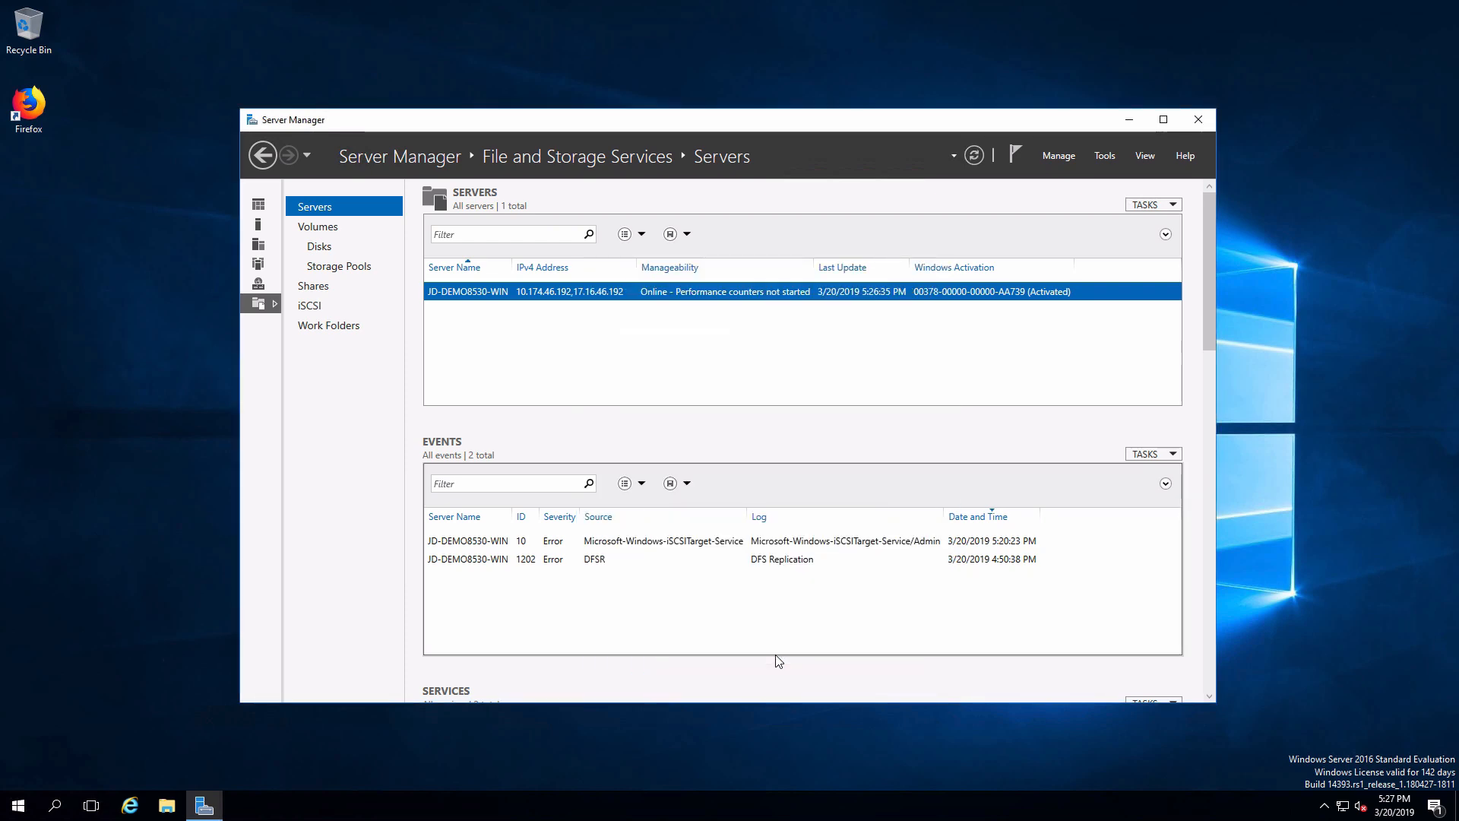